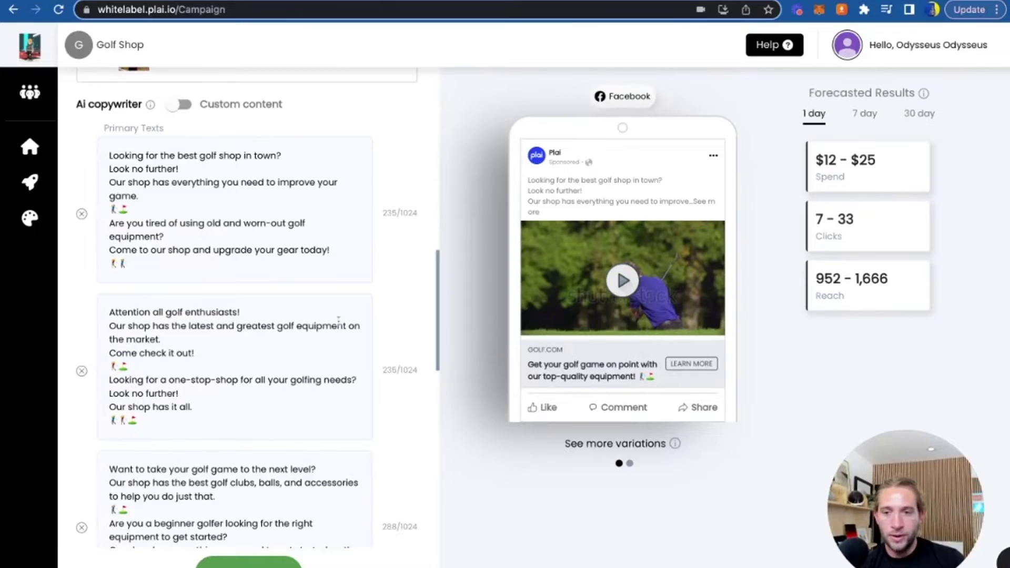
left_click(33, 179)
left_click(34, 180)
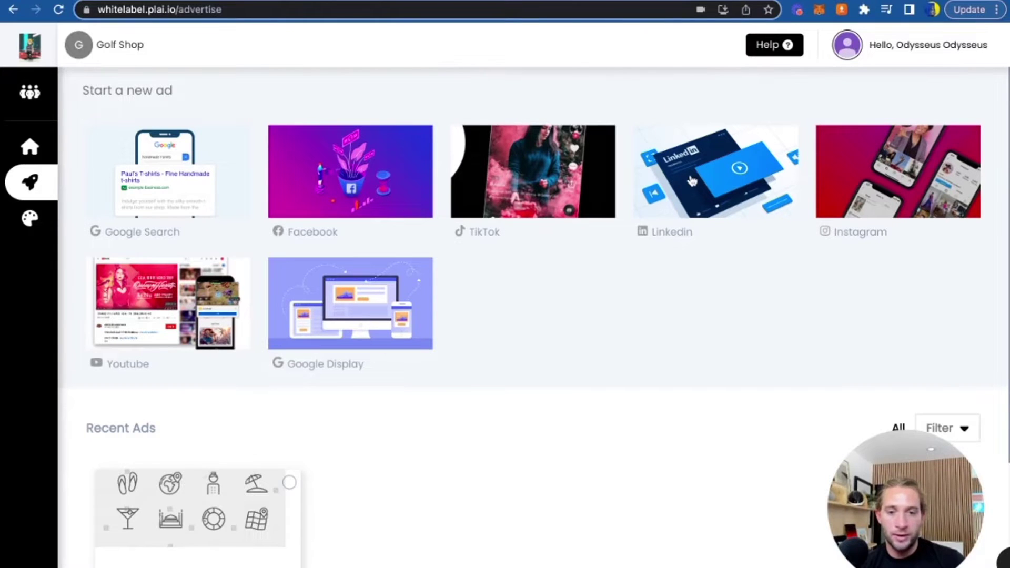
left_click(29, 221)
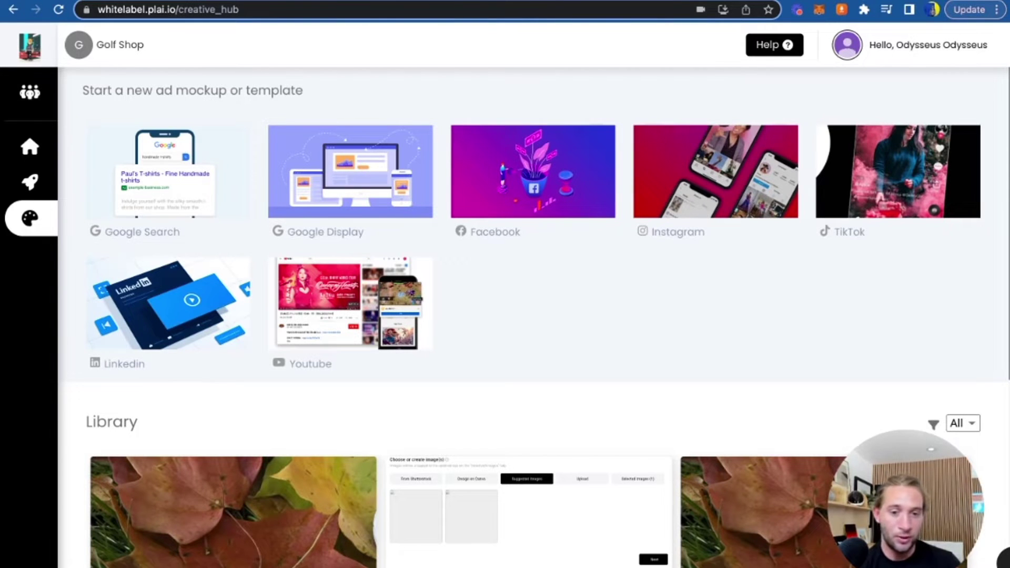
left_click(30, 147)
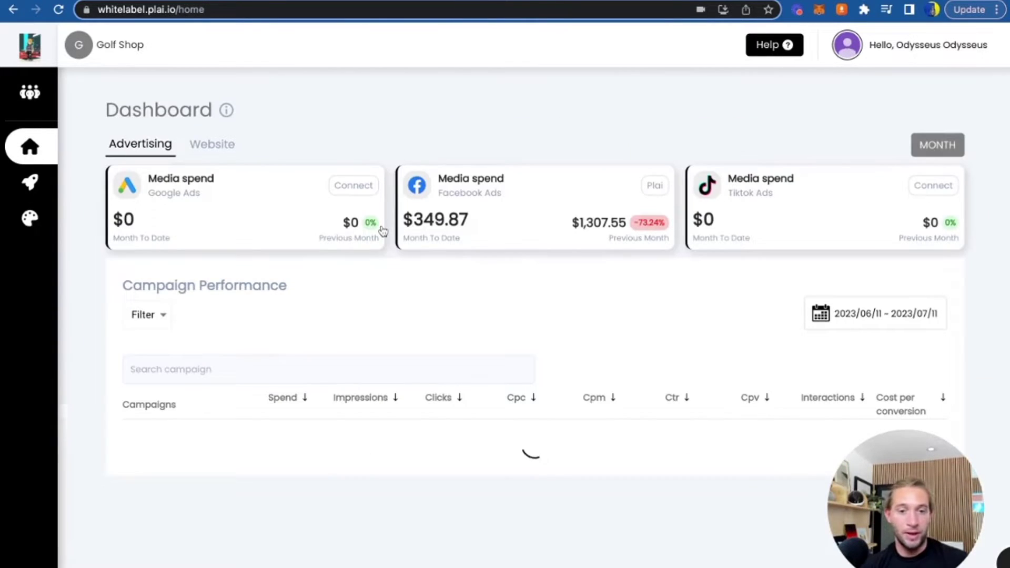
left_click(26, 184)
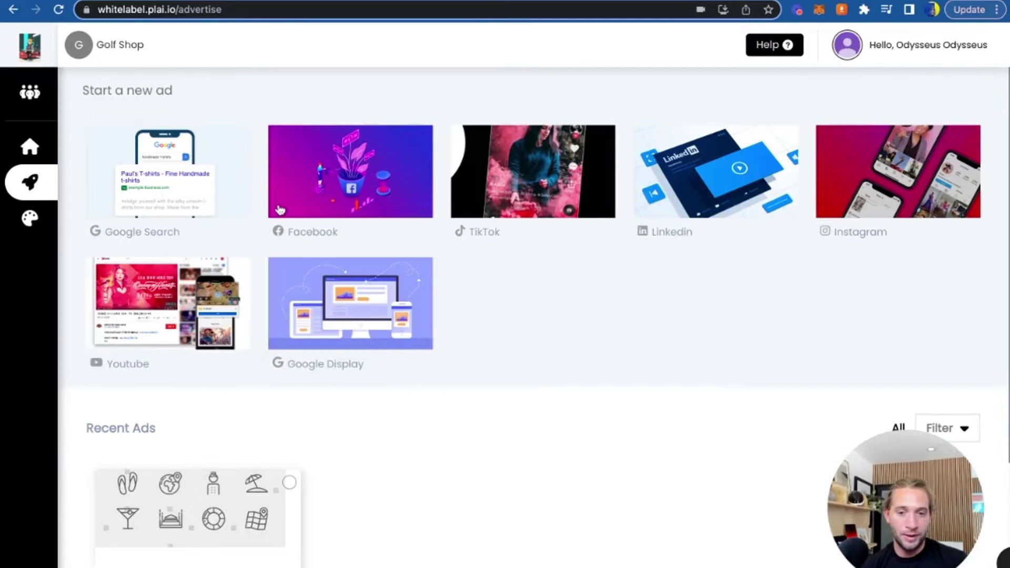
left_click(322, 210)
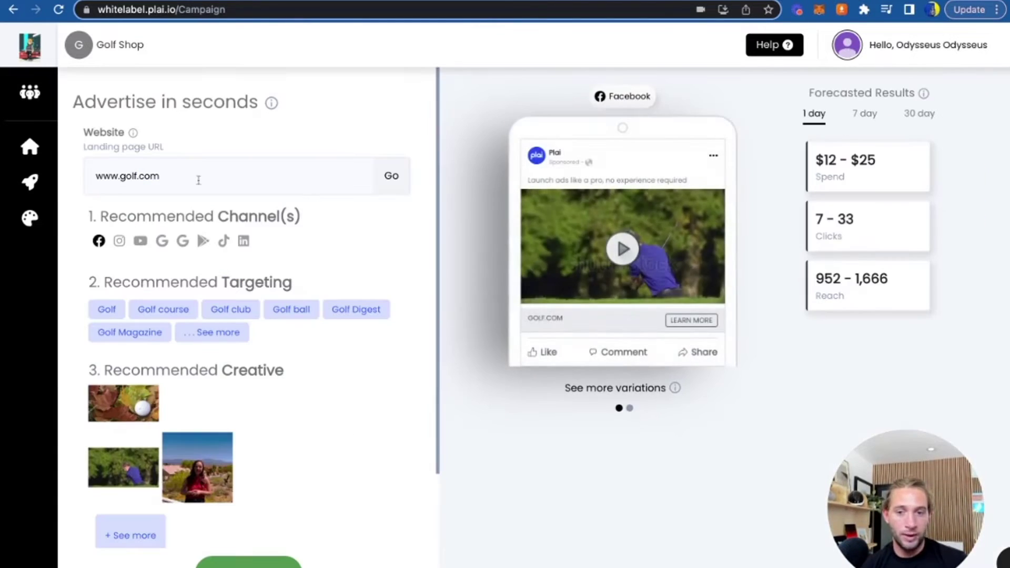
left_click(121, 176)
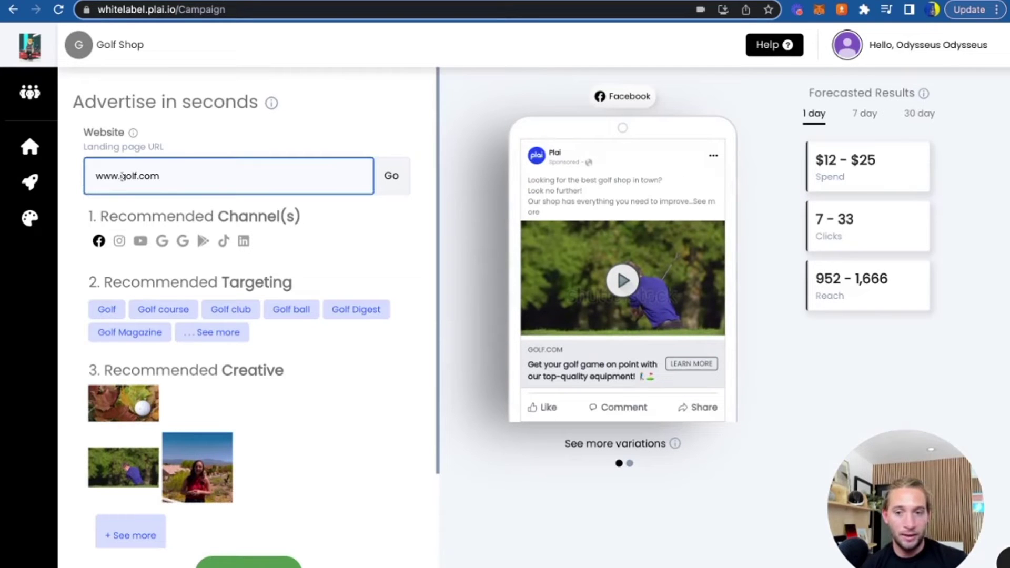
scroll(247, 355, "down", 1)
scroll(247, 355, "down", 3)
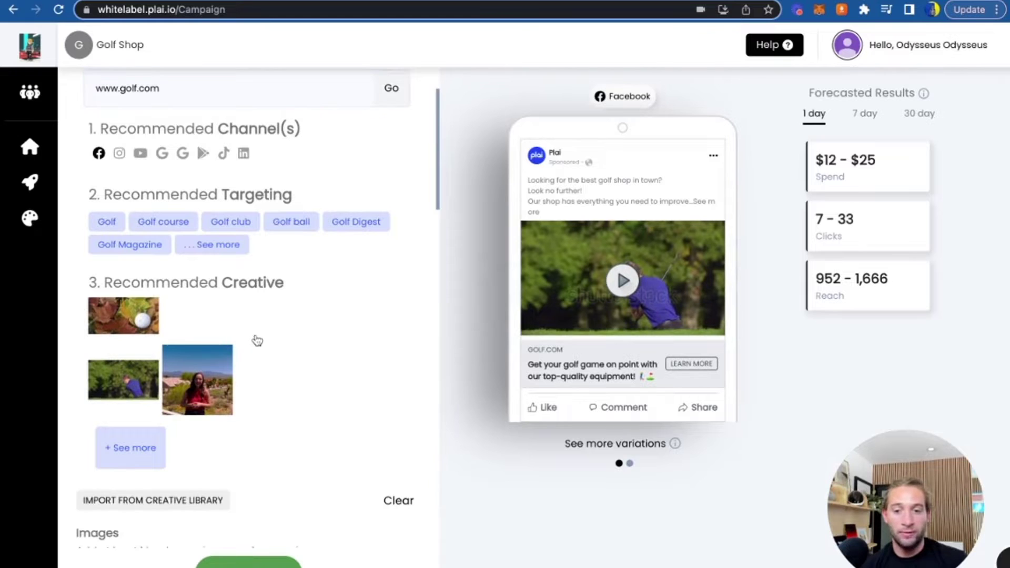
scroll(257, 341, "down", 10)
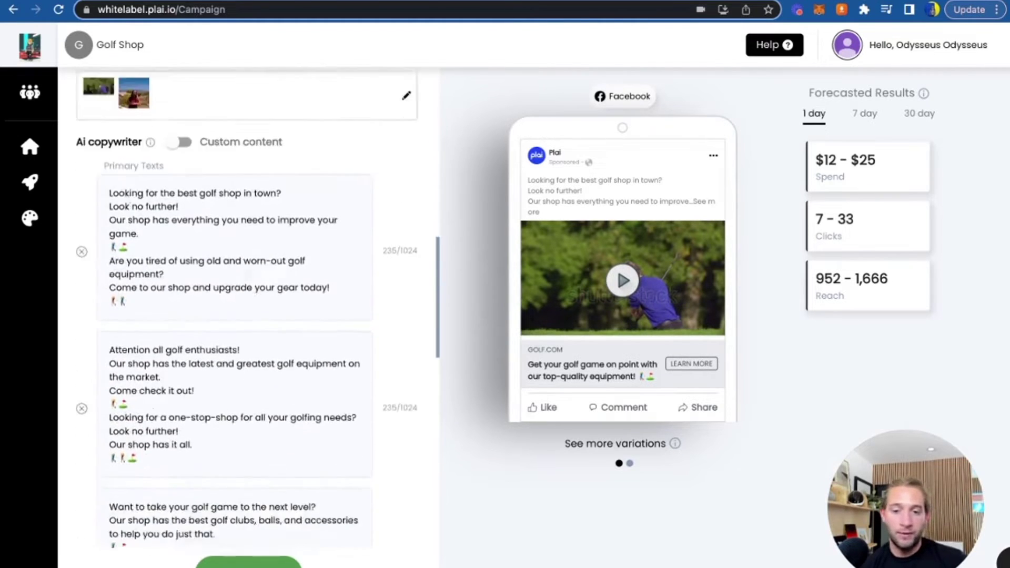
scroll(247, 308, "down", 5)
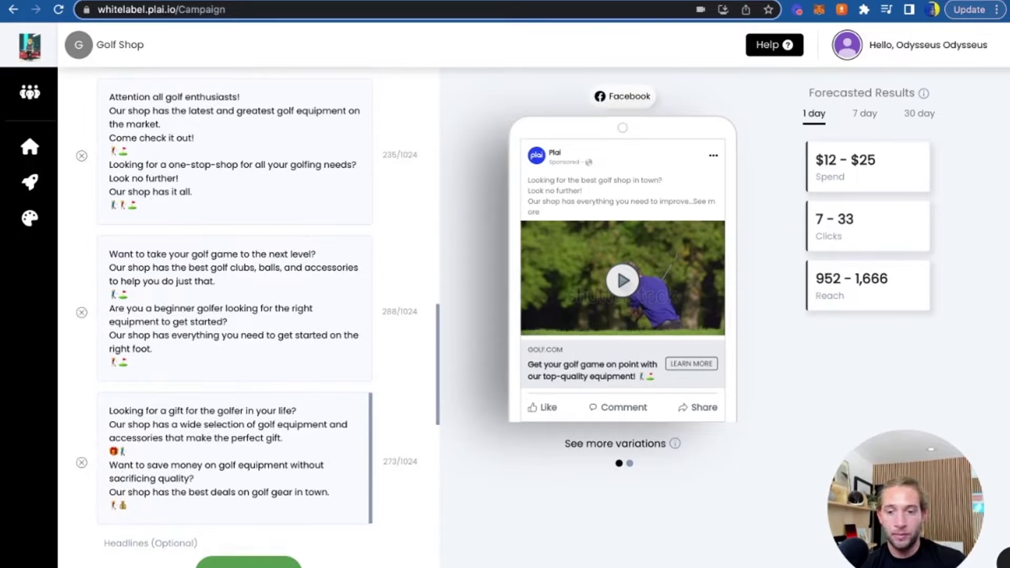
scroll(247, 310, "down", 1)
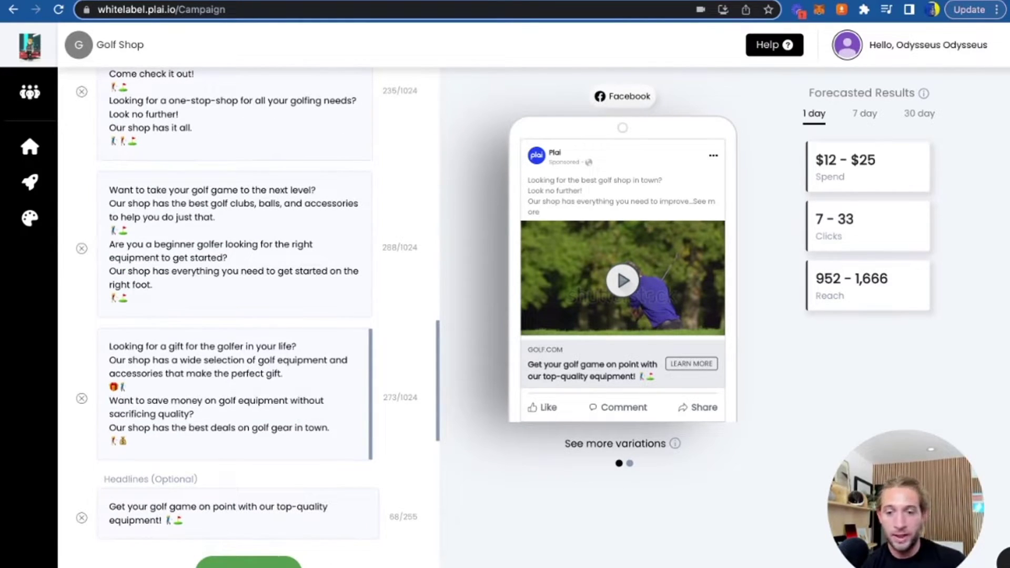
scroll(247, 310, "down", 2)
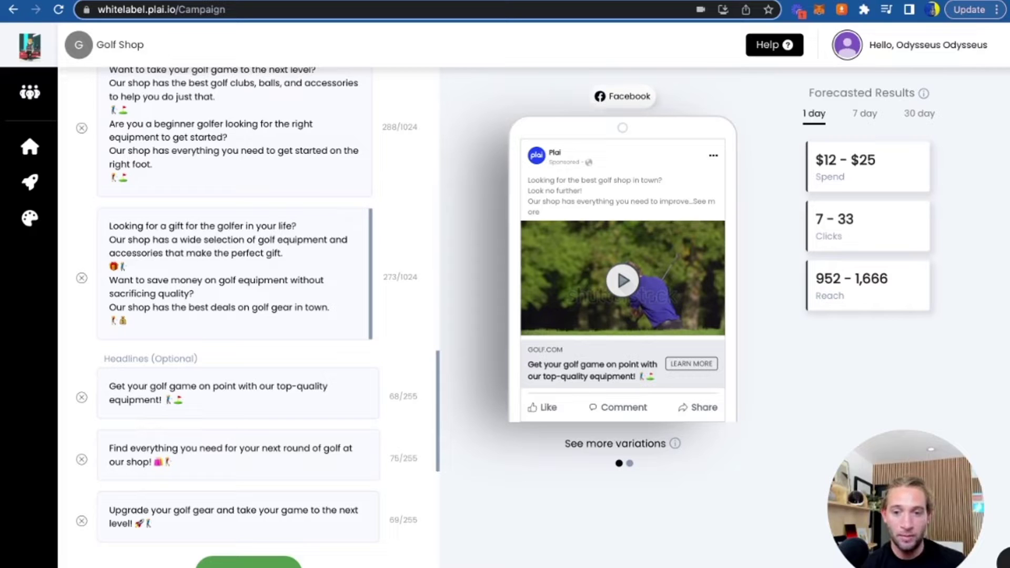
scroll(213, 227, "up", 15)
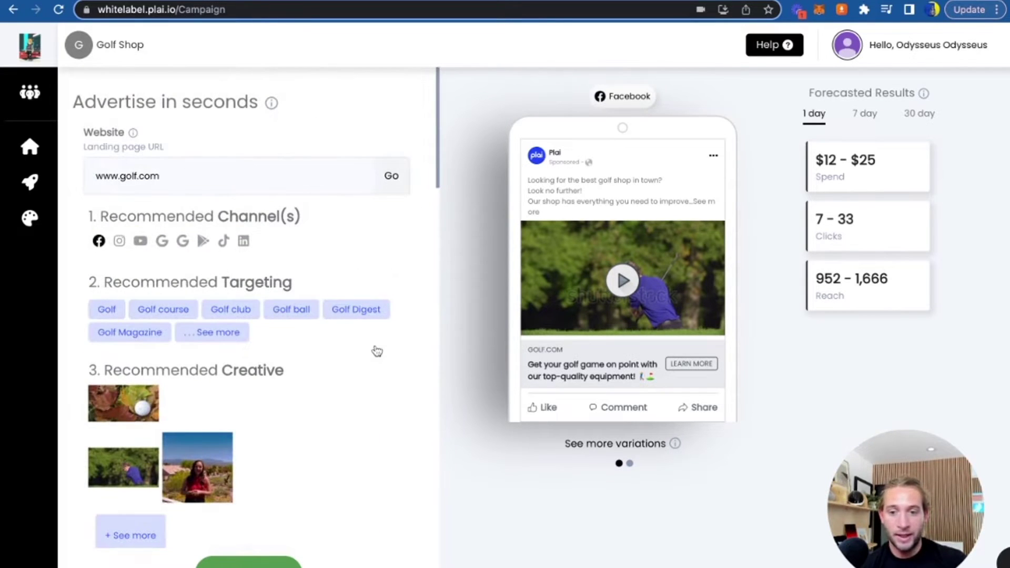
scroll(377, 349, "down", 15)
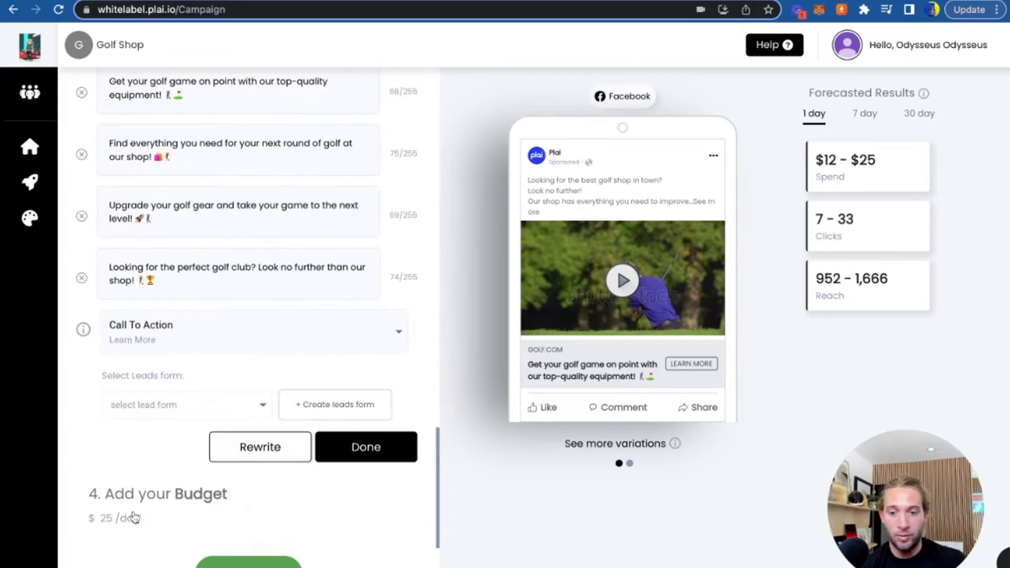
left_click(131, 517)
Change the Facebook daily budget from 25 to 10 and continue
scroll(157, 523, "down", 2)
double_click(173, 483)
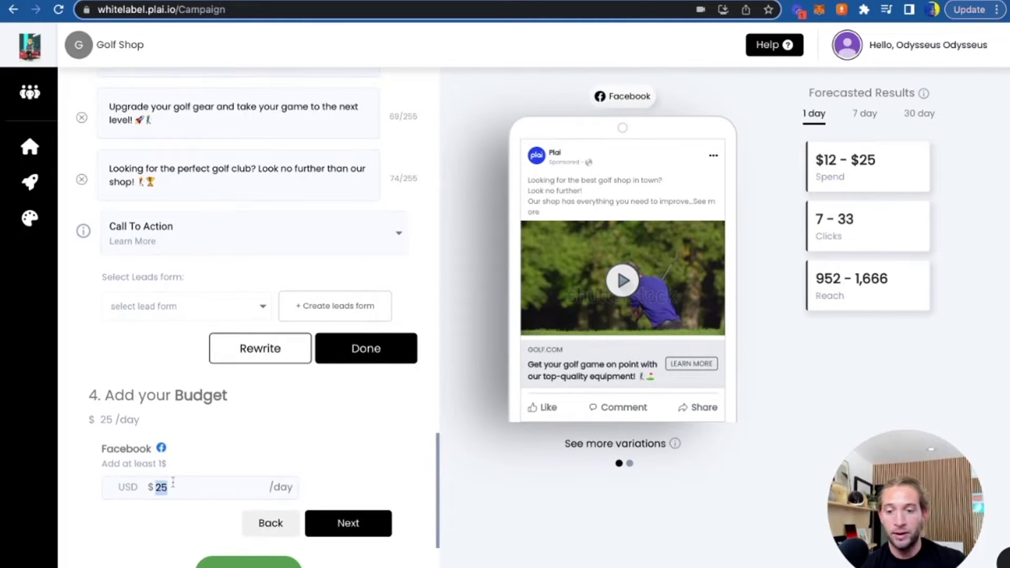
type("10")
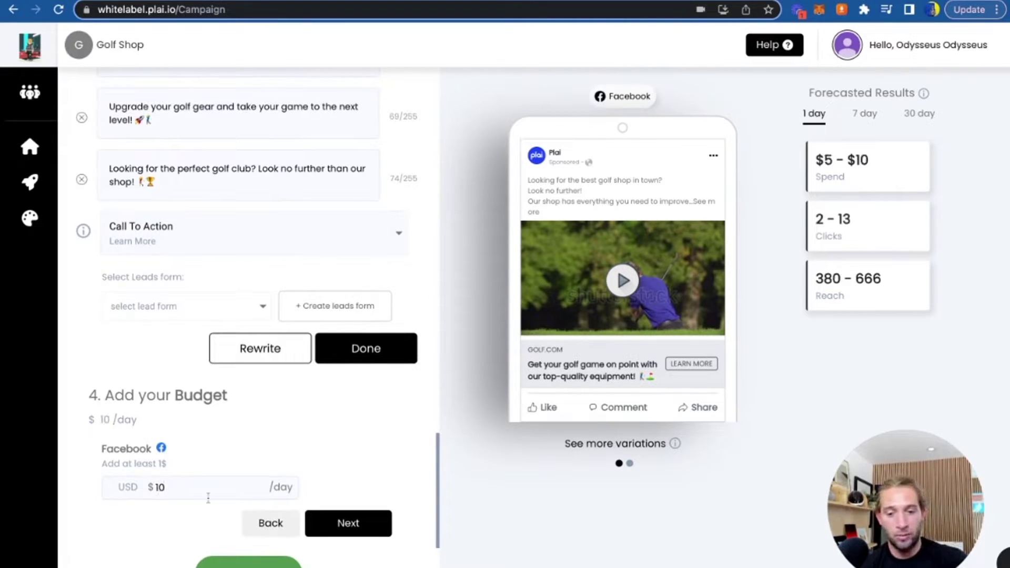
left_click(342, 523)
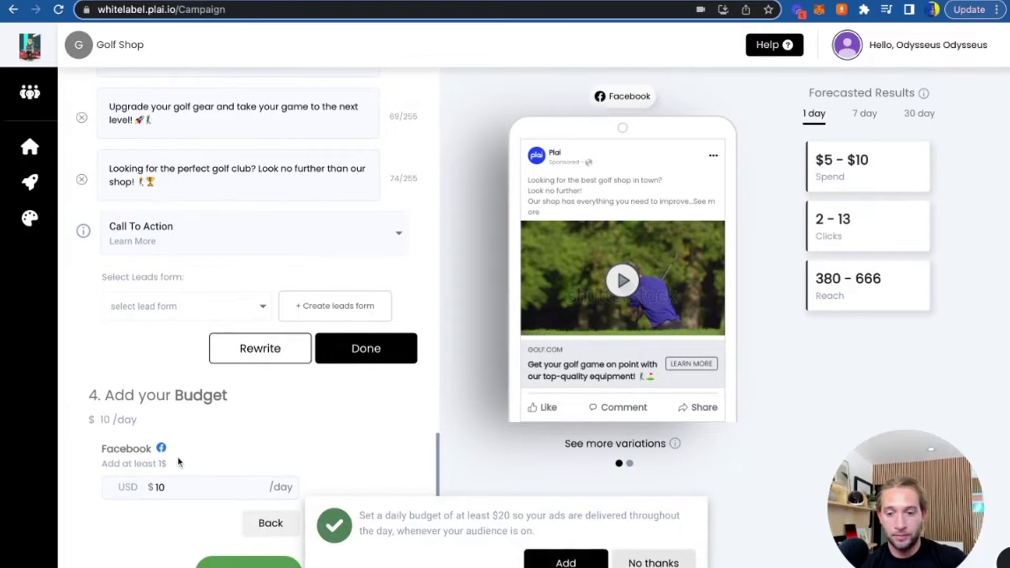
Return to the new-ad page and open results for the paused Facebook ad under Recent Ads
left_click(33, 184)
scroll(257, 420, "down", 3)
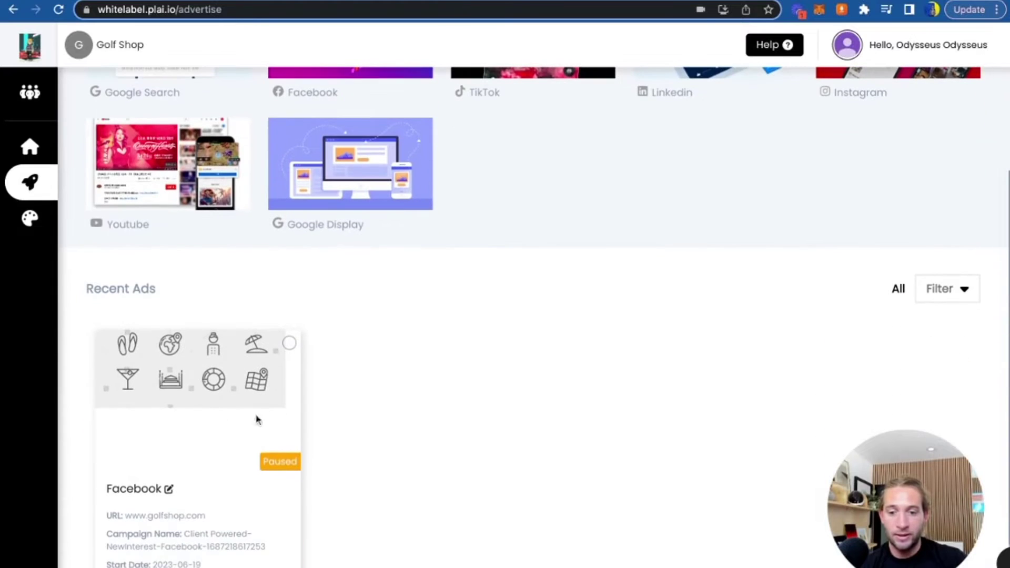
scroll(188, 504, "down", 1)
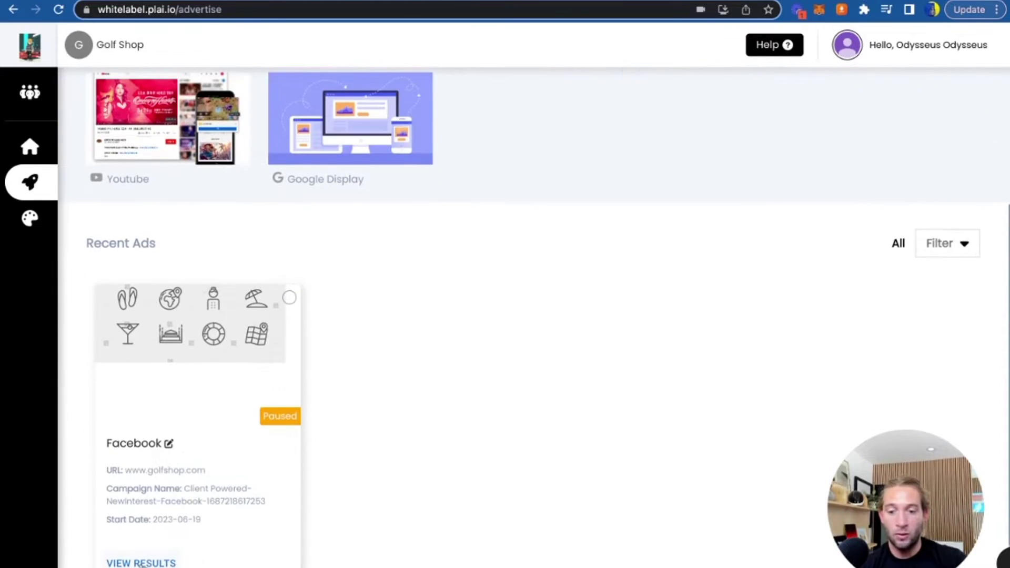
left_click(141, 563)
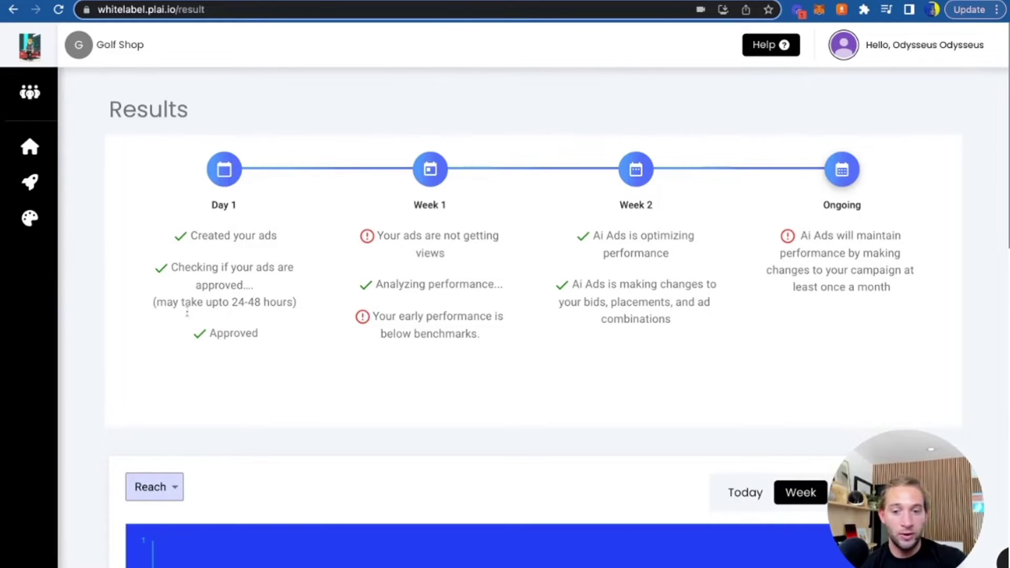
Preview the Golf Shop ad's variants across placements, advancing the In-Stream Videos carousel
scroll(236, 355, "down", 13)
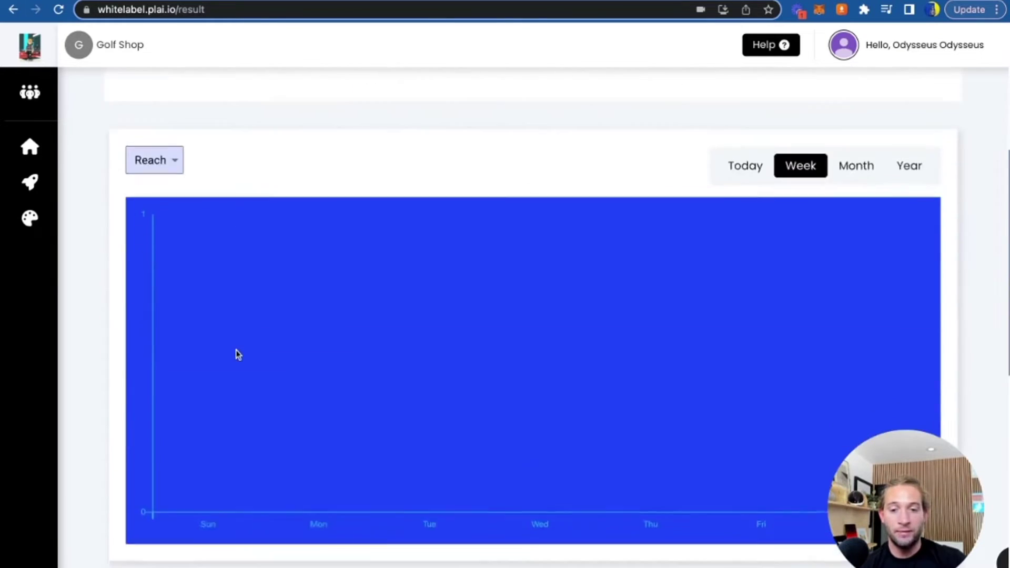
scroll(399, 350, "up", 2)
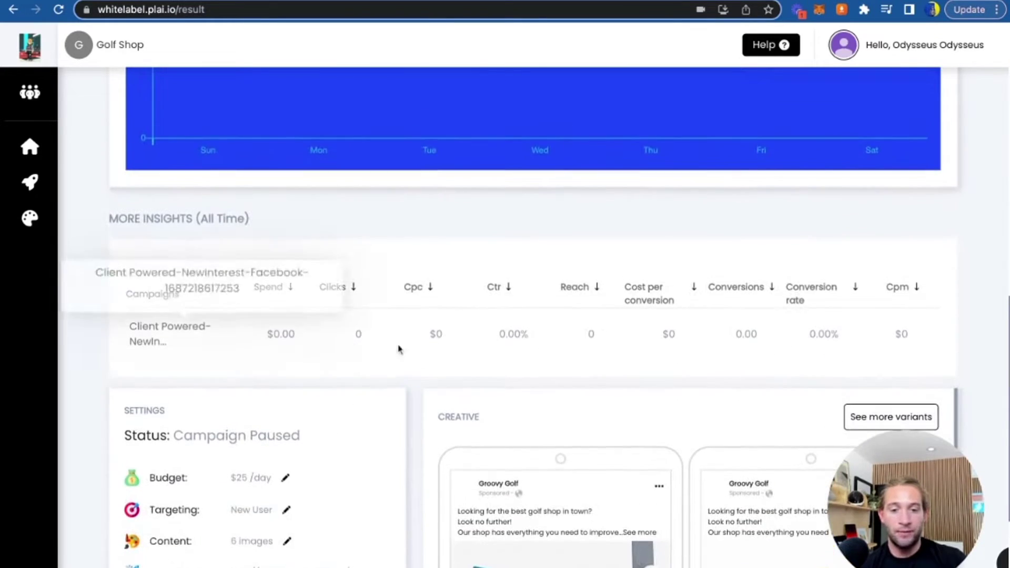
scroll(563, 349, "down", 5)
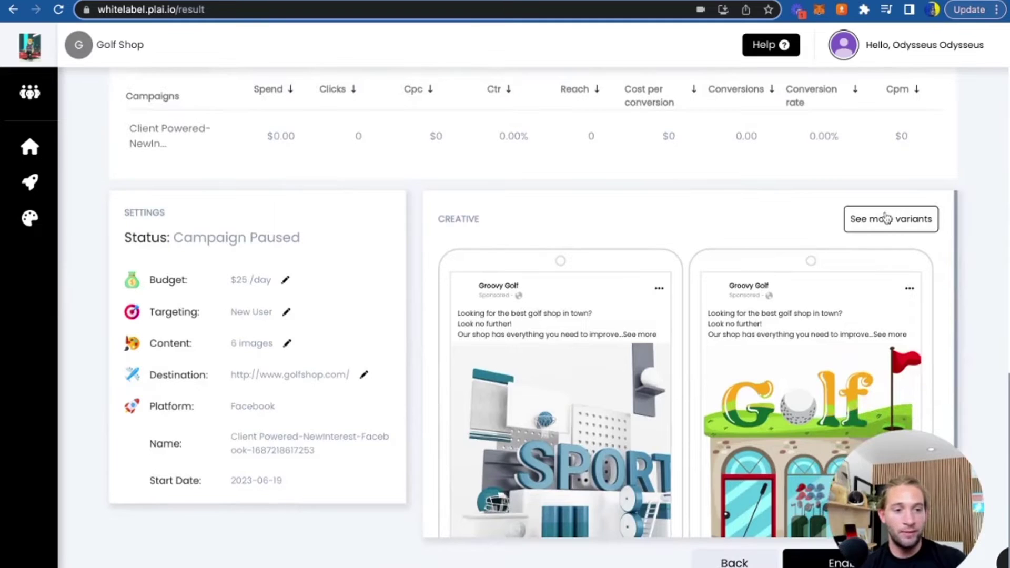
left_click(884, 219)
scroll(647, 327, "down", 3)
scroll(646, 327, "up", 2)
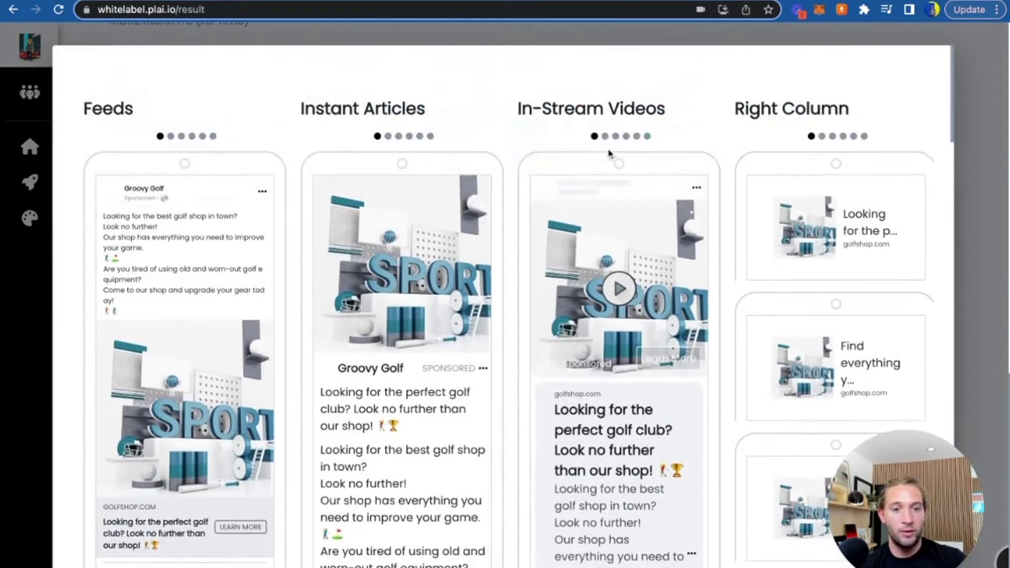
left_click(605, 136)
left_click(971, 216)
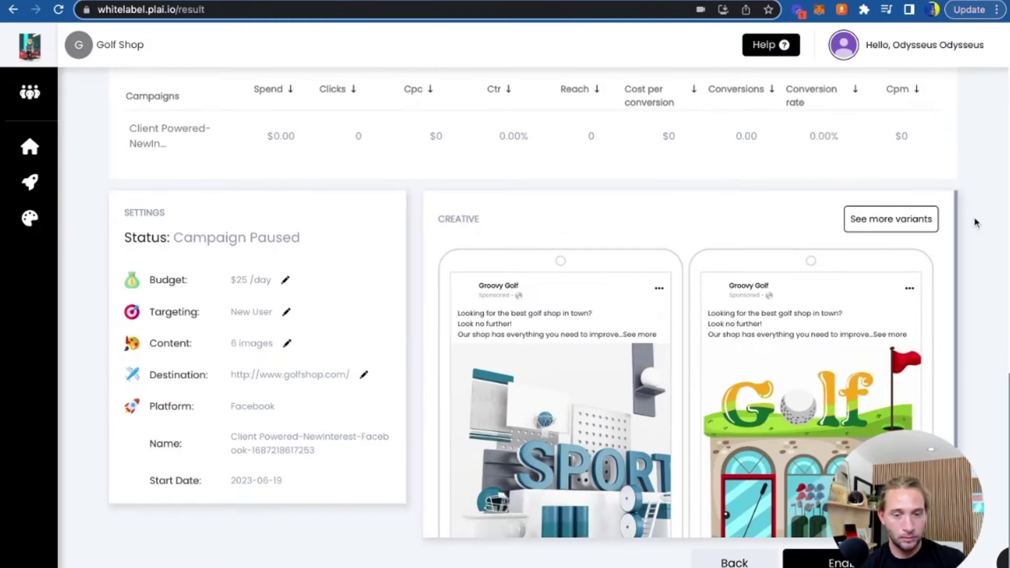
left_click(29, 227)
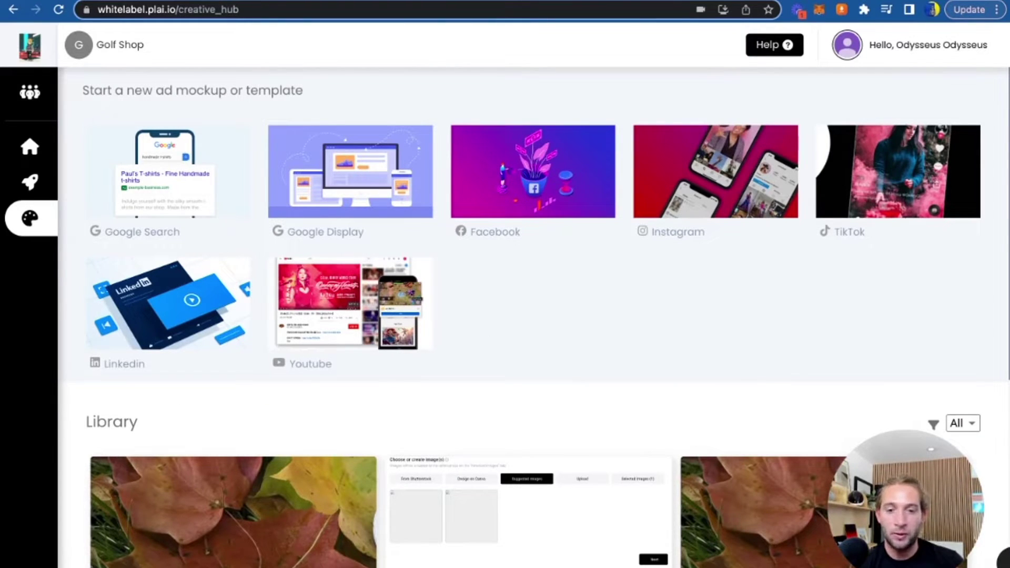
Start a Facebook creative, review its AI primary texts and first headline, then return to the Library
left_click(510, 196)
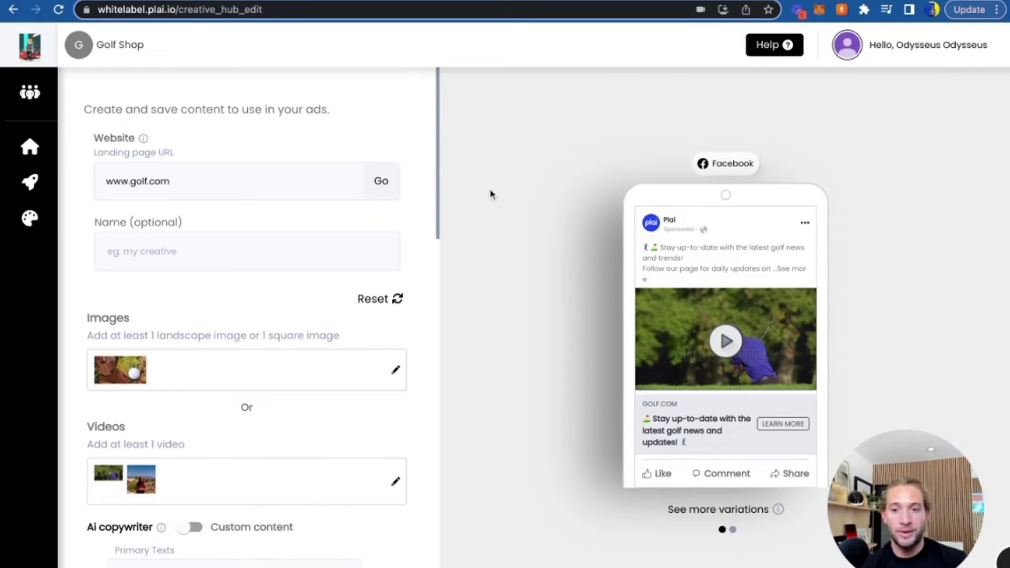
scroll(307, 293, "down", 2)
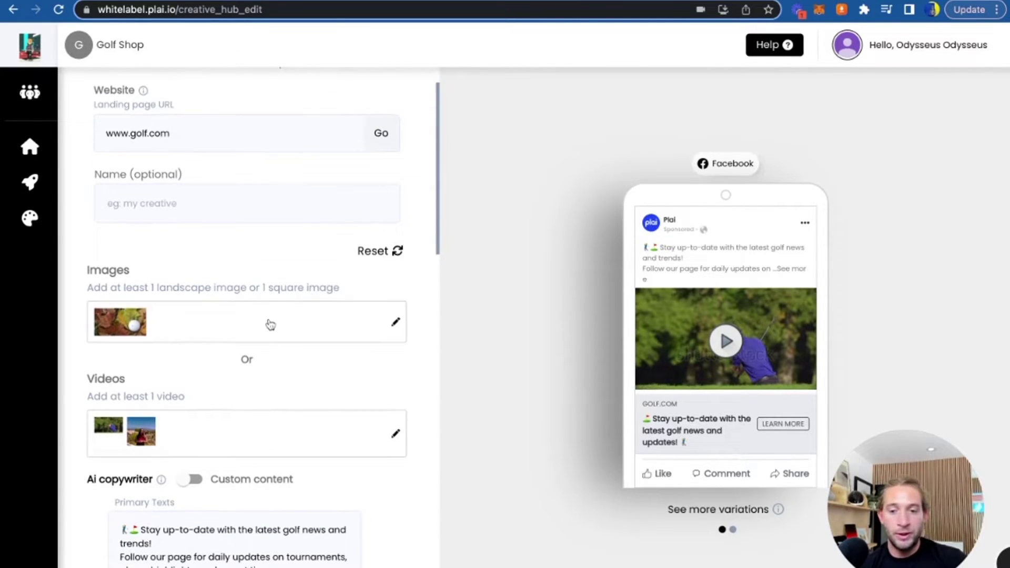
scroll(257, 442, "down", 3)
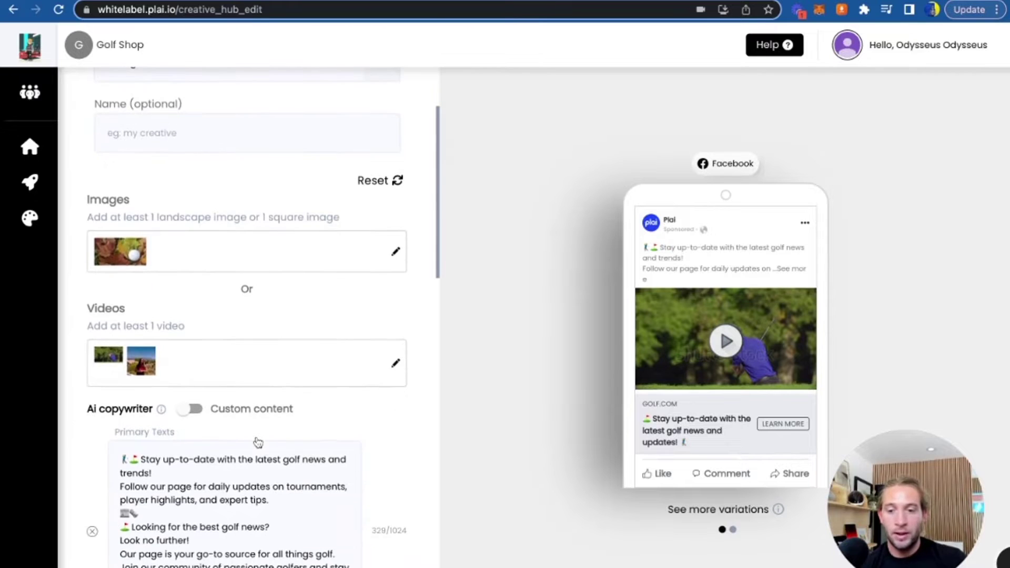
scroll(257, 441, "down", 8)
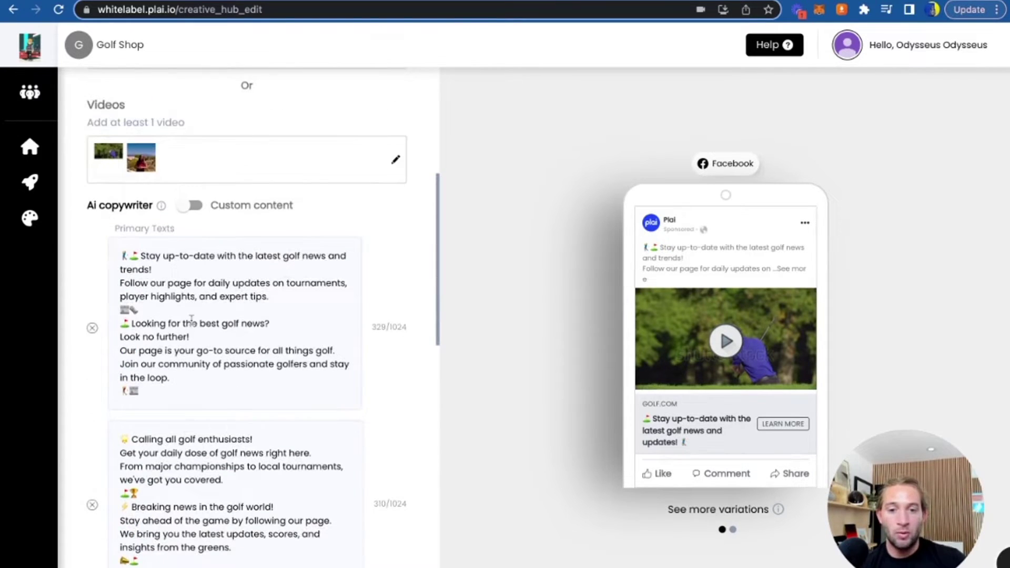
scroll(221, 405, "down", 7)
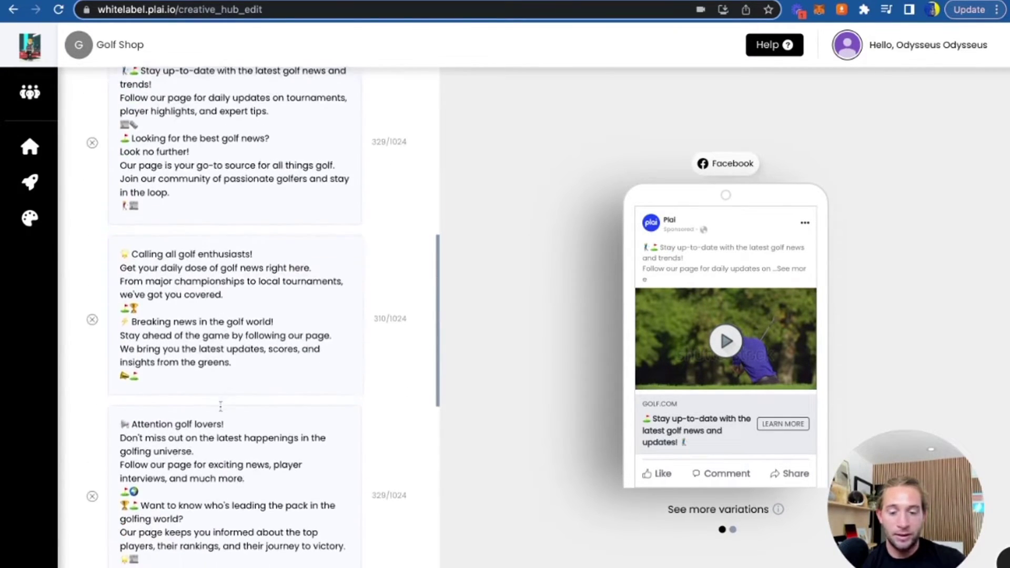
scroll(220, 406, "down", 20)
left_click(185, 297)
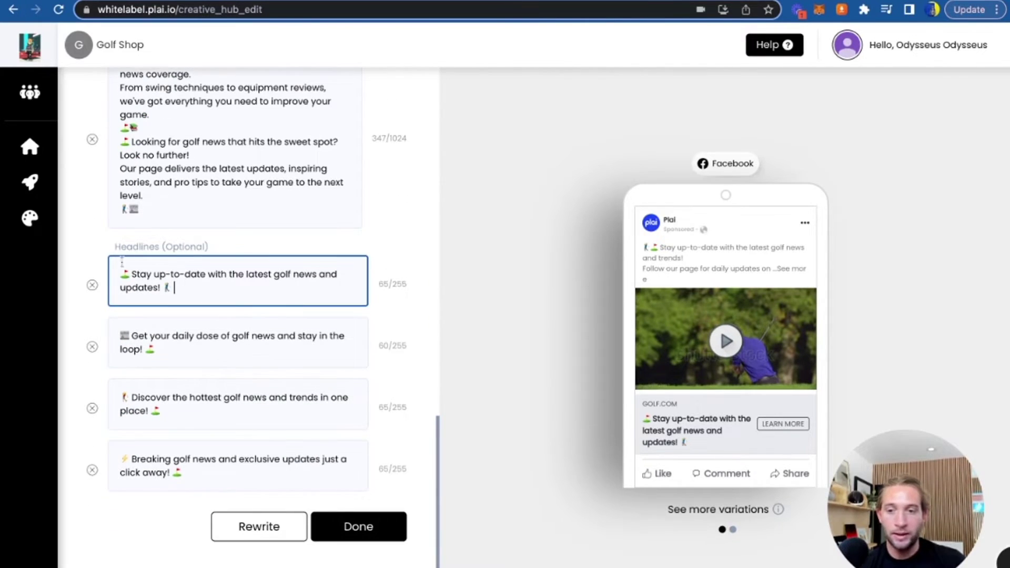
left_click(17, 226)
Share the first Library creative with the 'cool' and 'test' client workspaces via its options menu
scroll(375, 413, "down", 3)
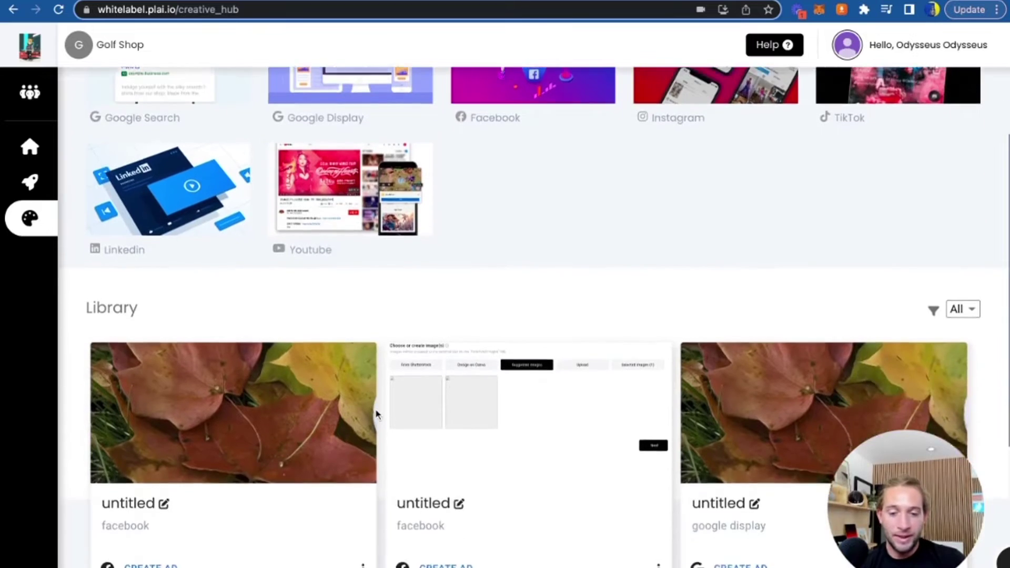
scroll(376, 414, "down", 2)
left_click(363, 450)
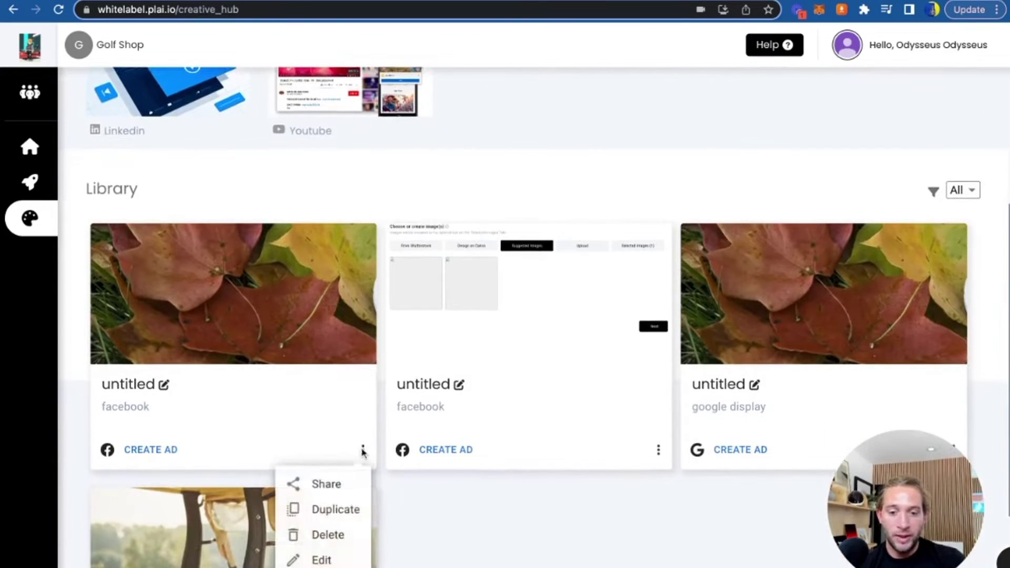
left_click(343, 483)
left_click(278, 300)
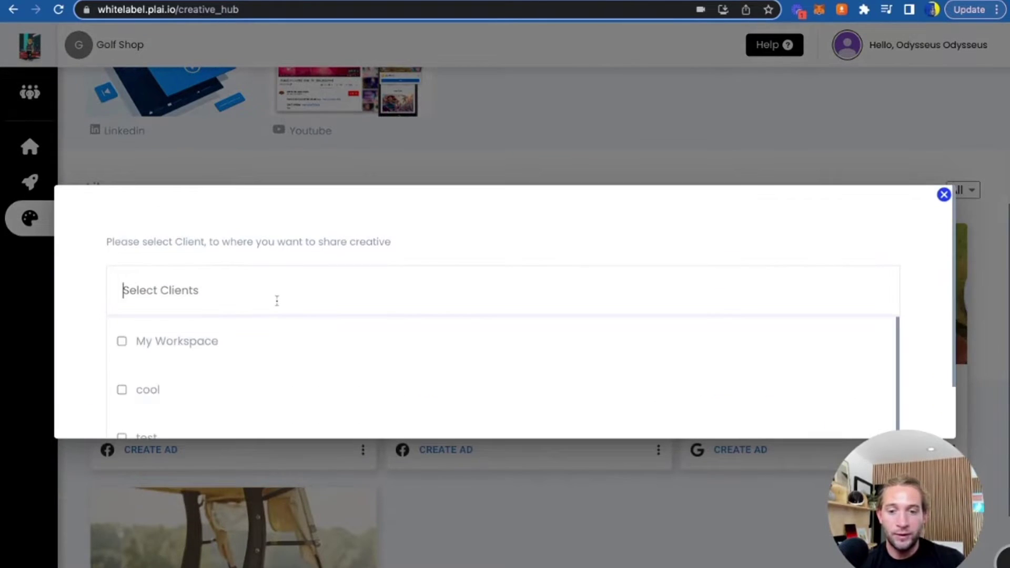
scroll(175, 375, "down", 1)
left_click(121, 361)
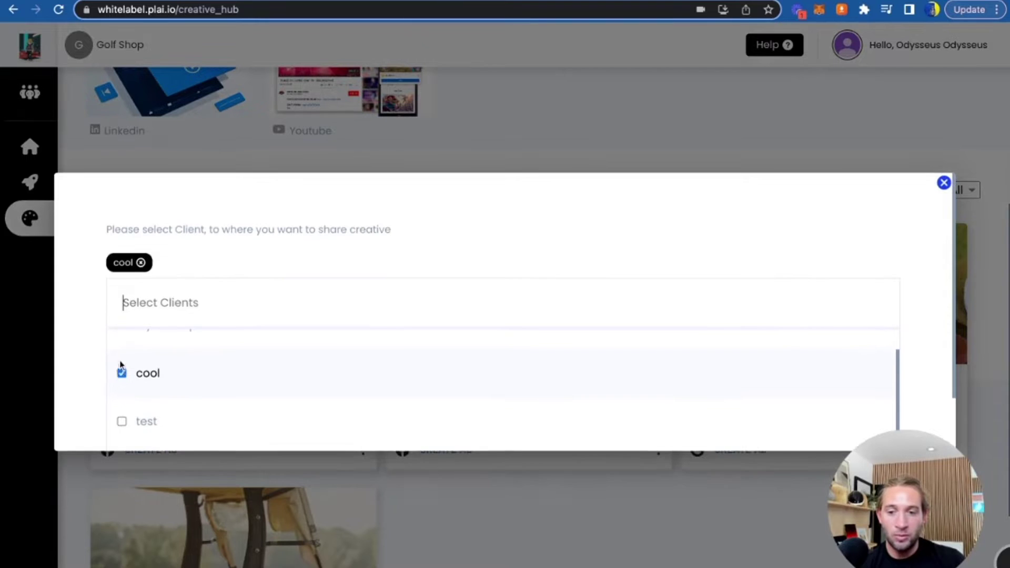
left_click(122, 420)
left_click(539, 149)
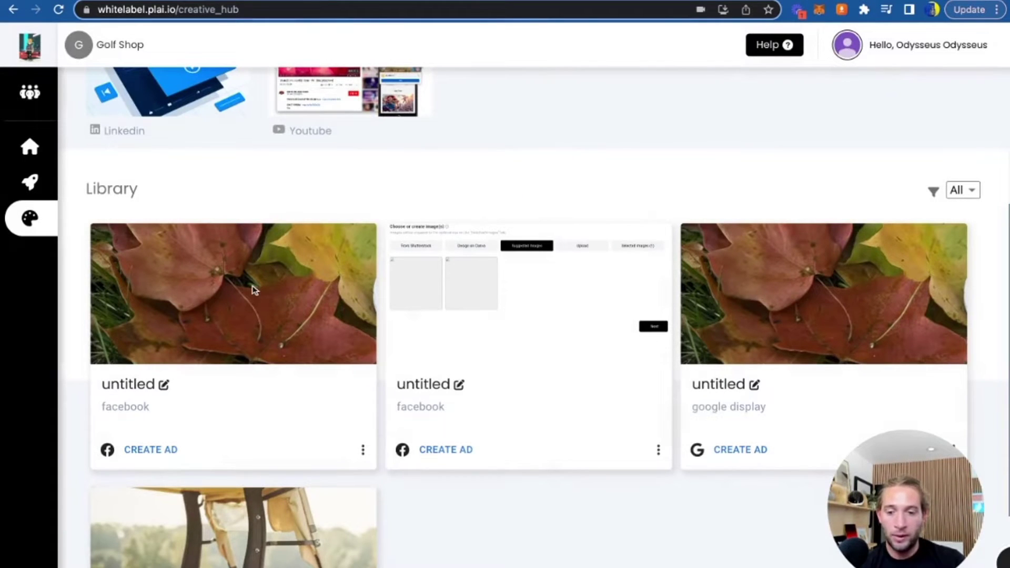
scroll(255, 290, "down", 1)
left_click(159, 421)
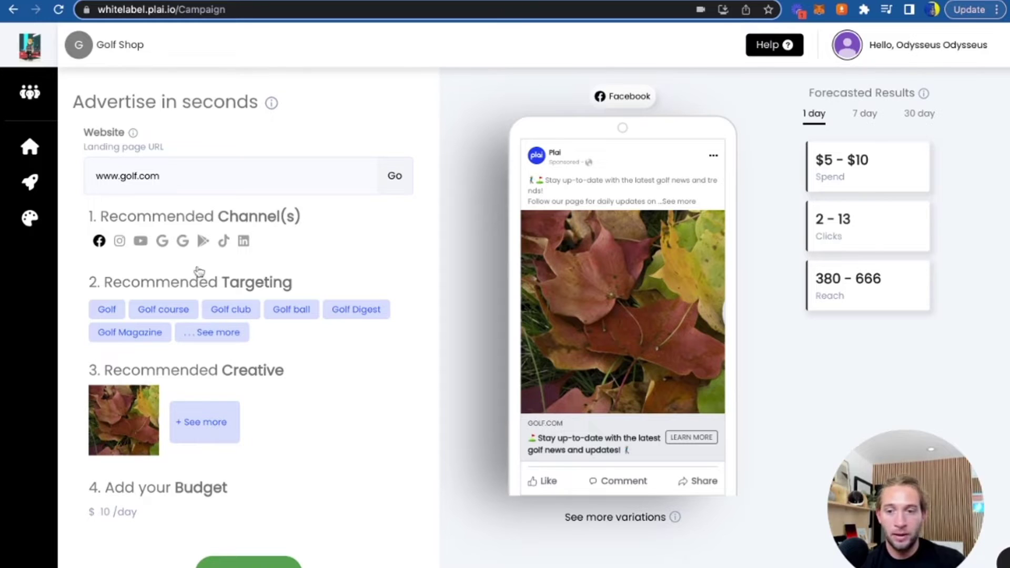
left_click(170, 489)
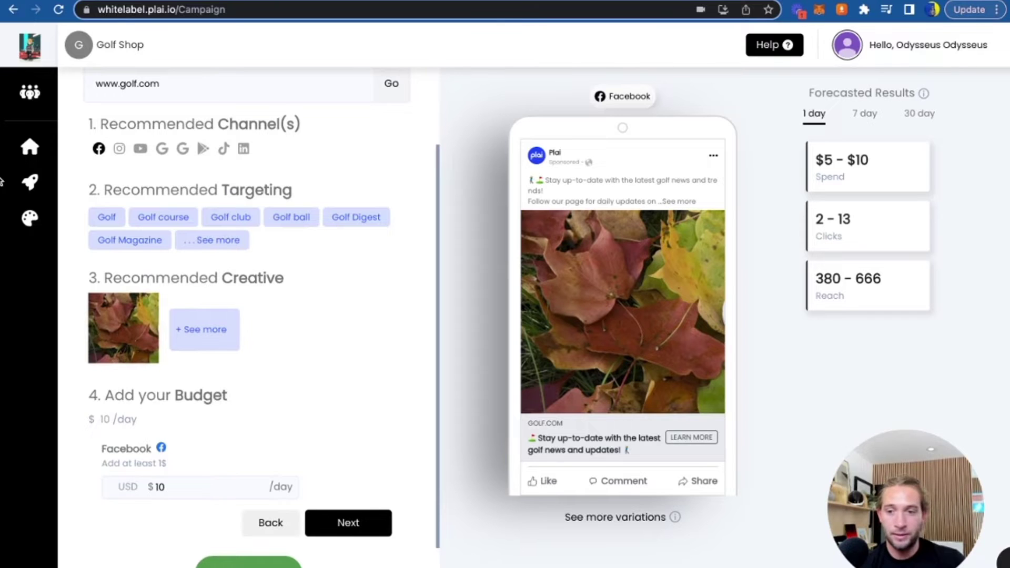
left_click(35, 103)
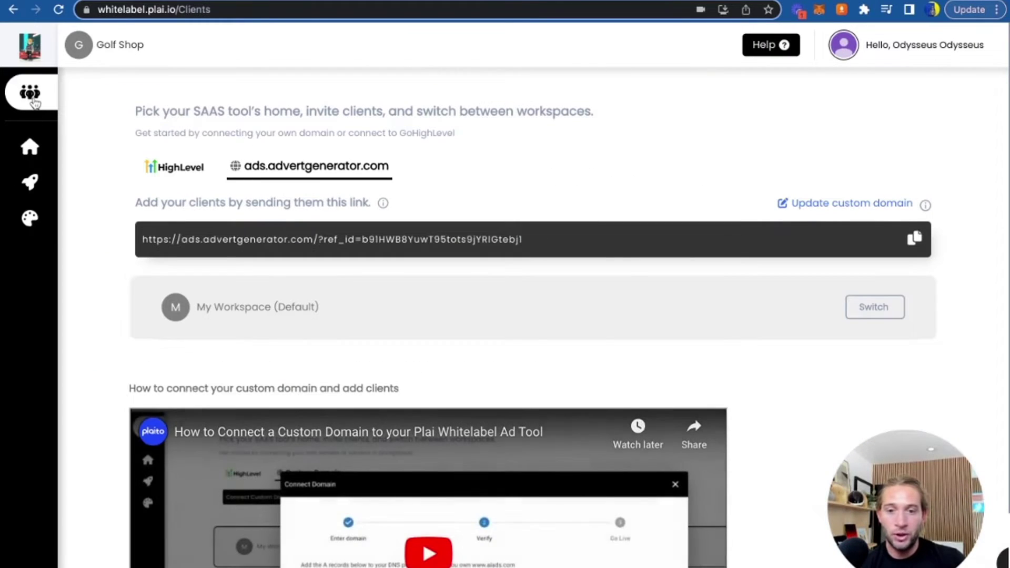
Switch to the HighLevel option and copy the one-time iframe link for adding clients
left_click(198, 175)
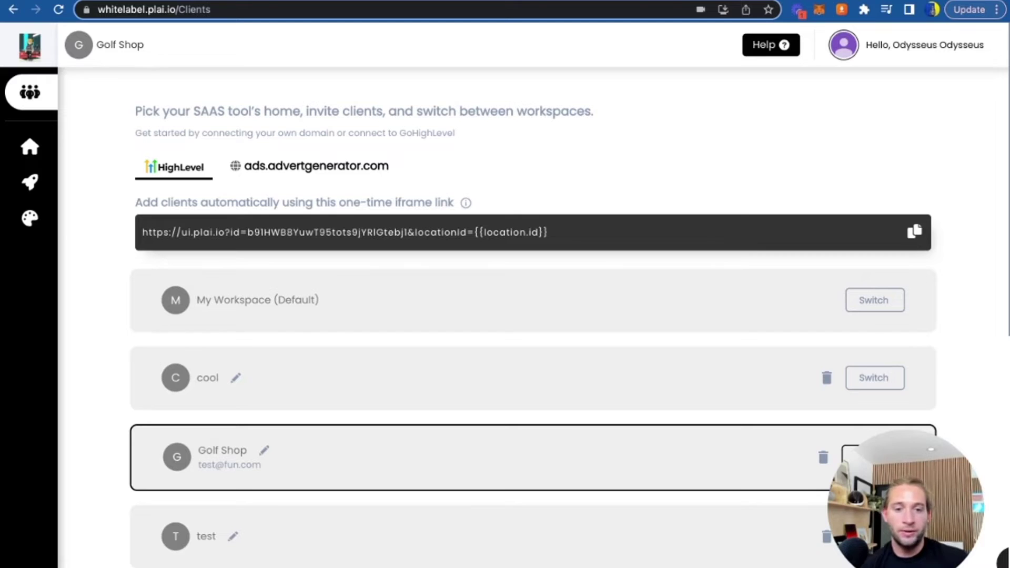
left_click(903, 233)
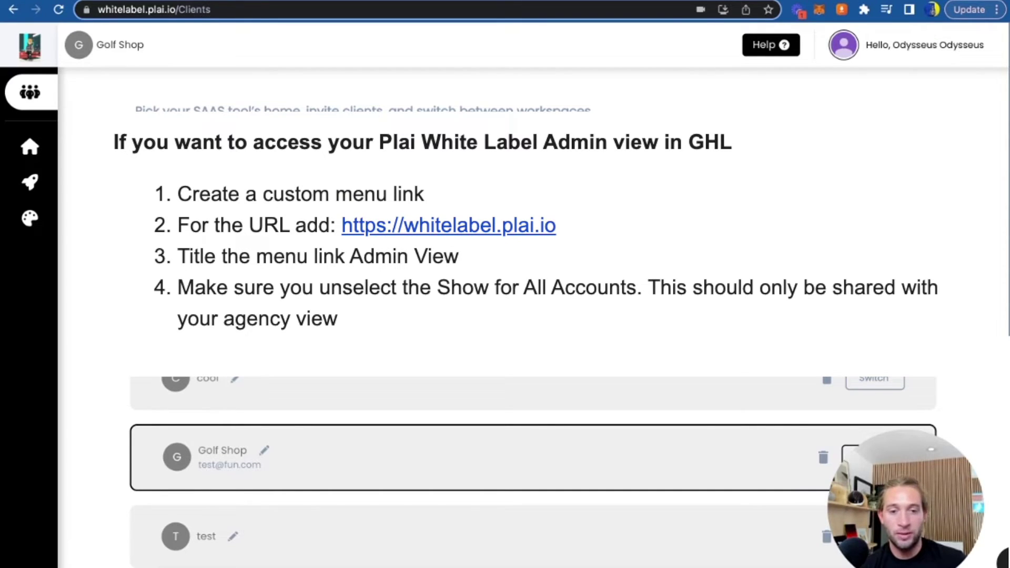
Change the custom domain from ads.advertgenerator.com to test.advertgenerator.com
left_click(291, 163)
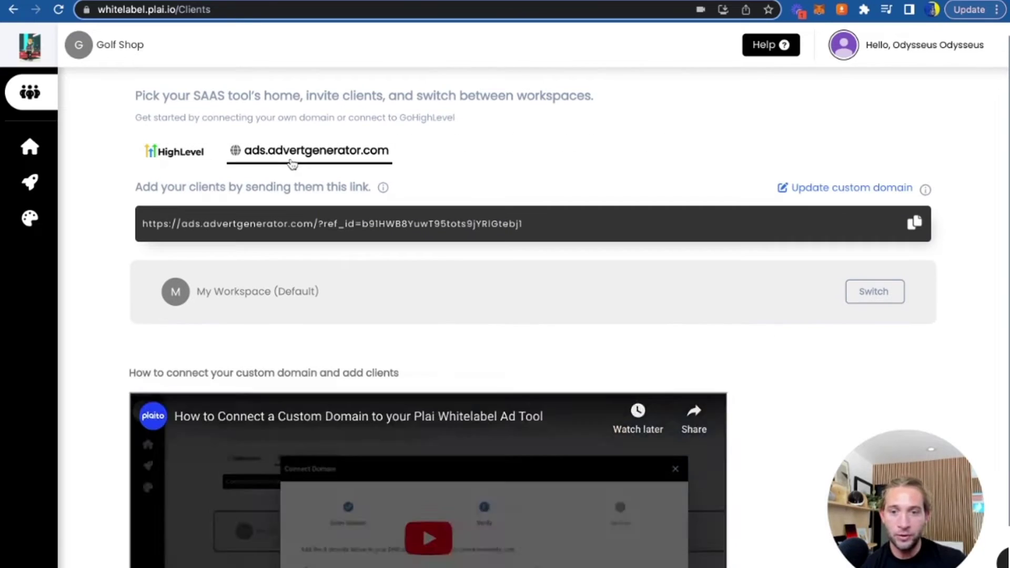
scroll(541, 181, "down", 1)
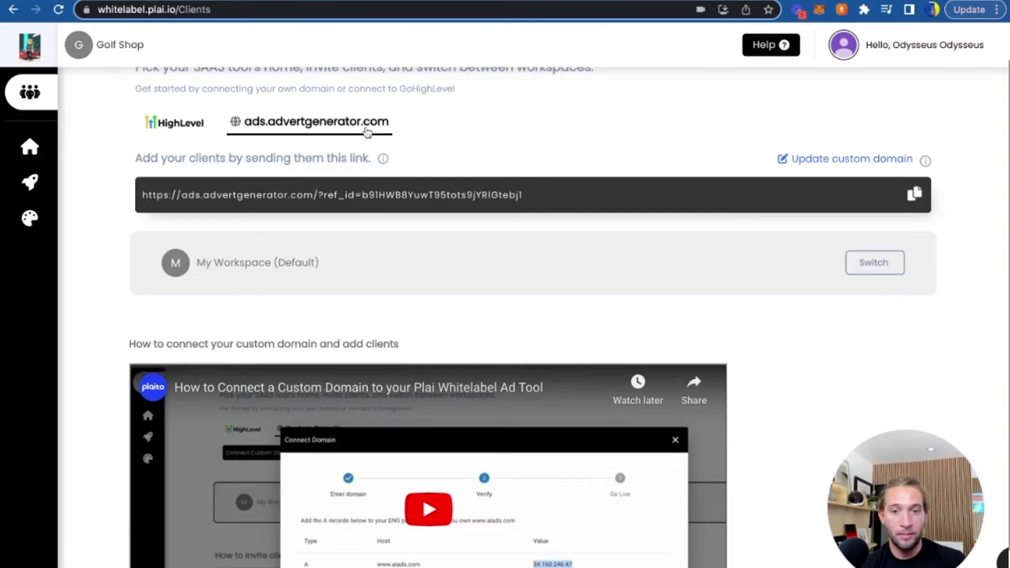
left_click(835, 164)
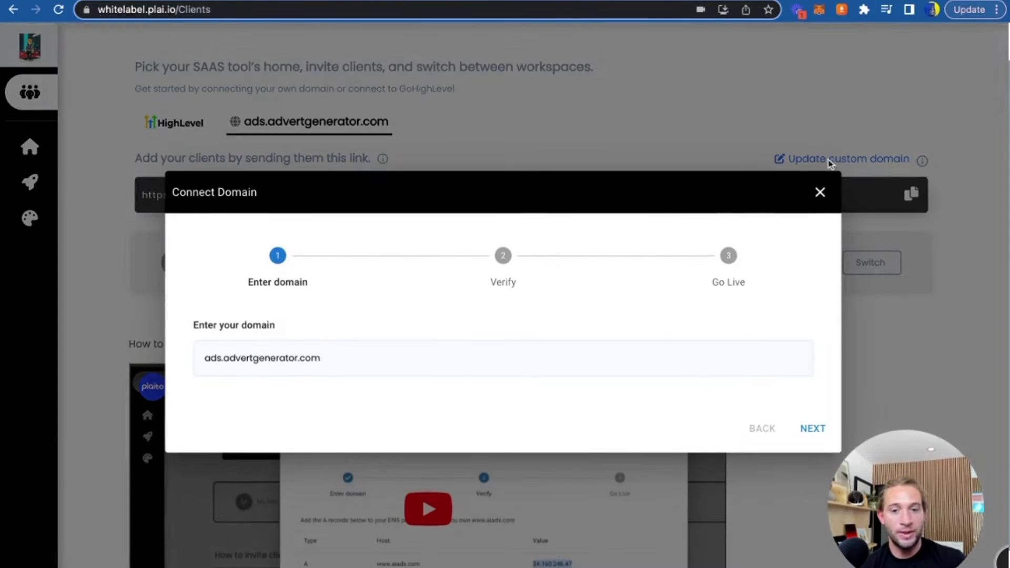
left_click_drag(206, 358, 223, 357)
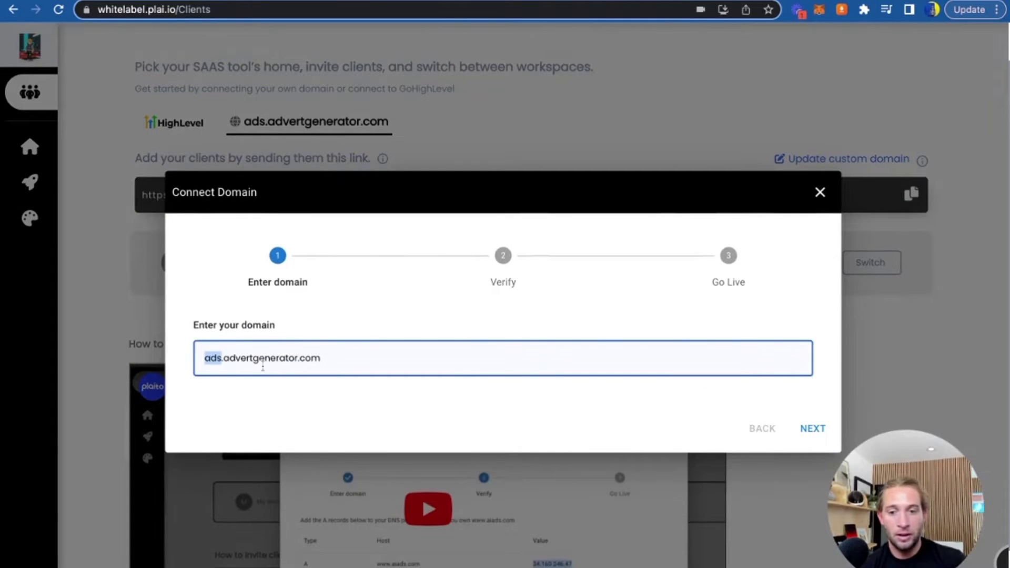
type("test")
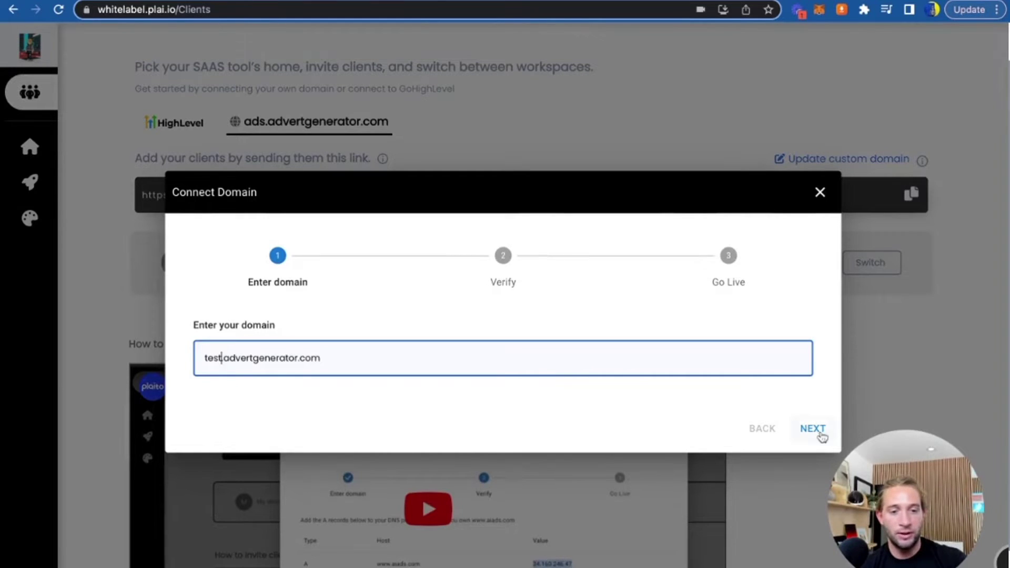
Go to the verification step, select the A record value 34.160.246.47, and close the dialog
left_click(819, 431)
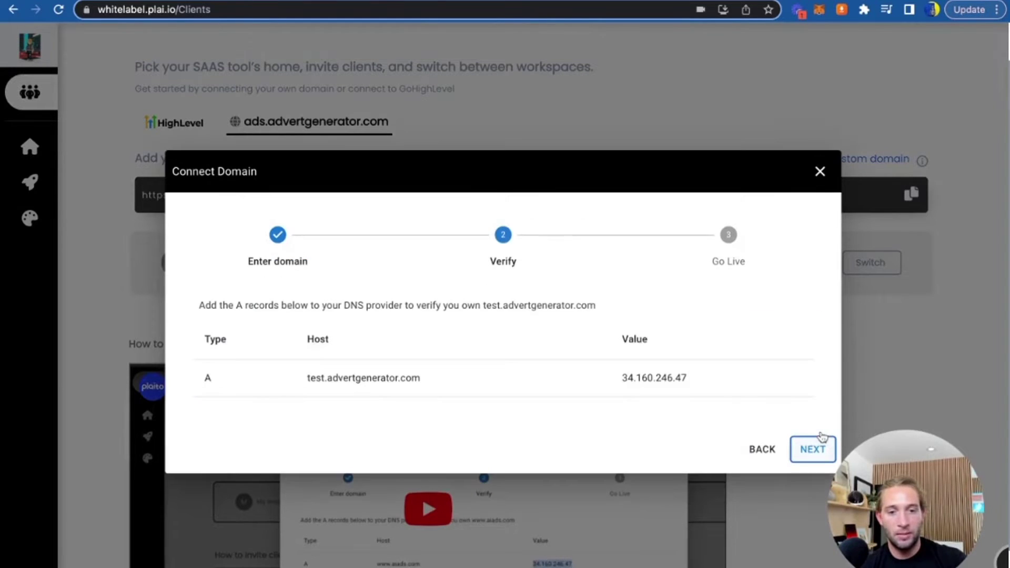
double_click(622, 378)
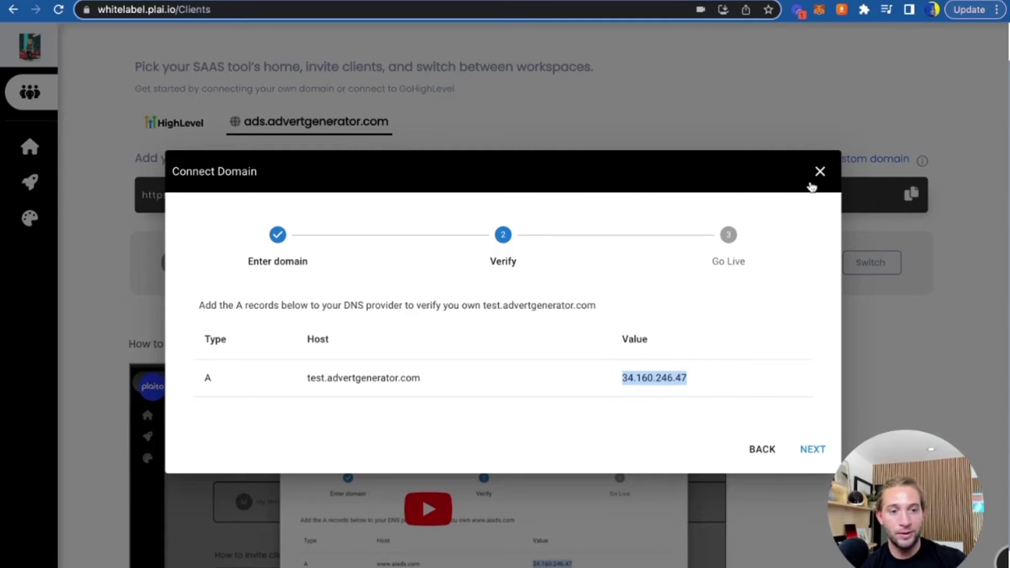
left_click(817, 175)
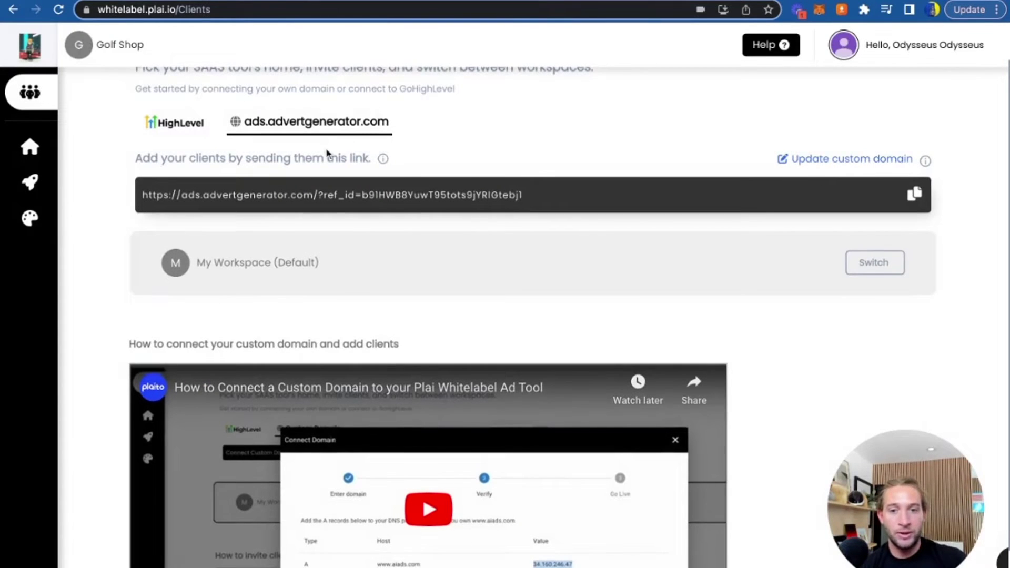
scroll(329, 154, "up", 1)
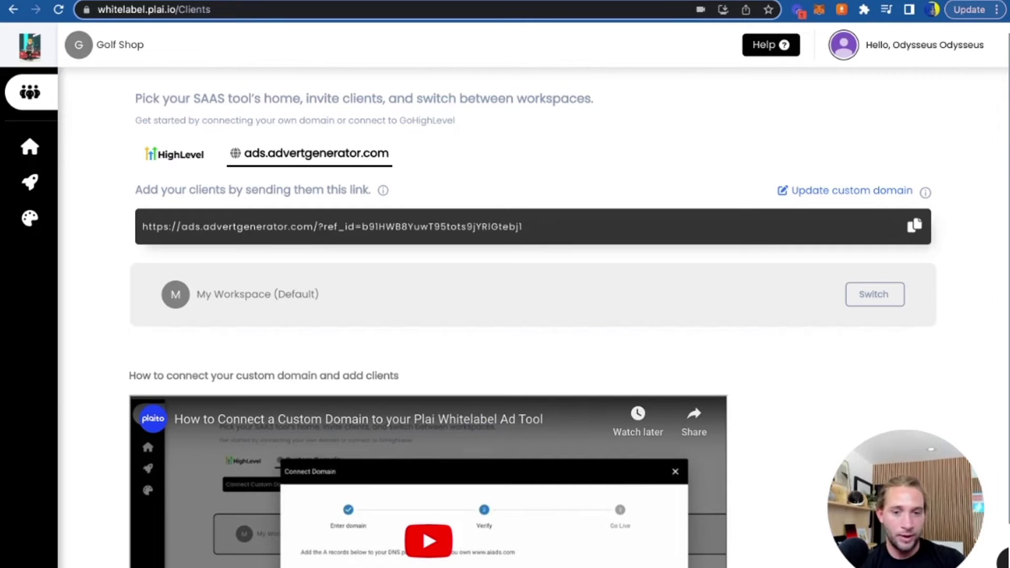
scroll(176, 127, "up", 1)
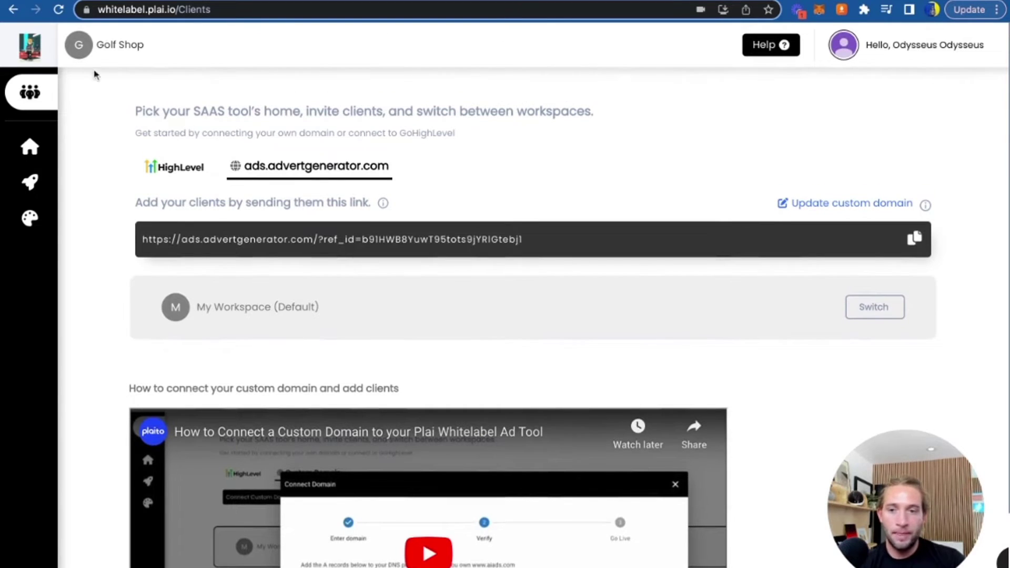
left_click(876, 47)
Browse the Help Center's Using AI Ads category and AI Ads Overview and Demo article, then return to Clients
scroll(436, 260, "down", 2)
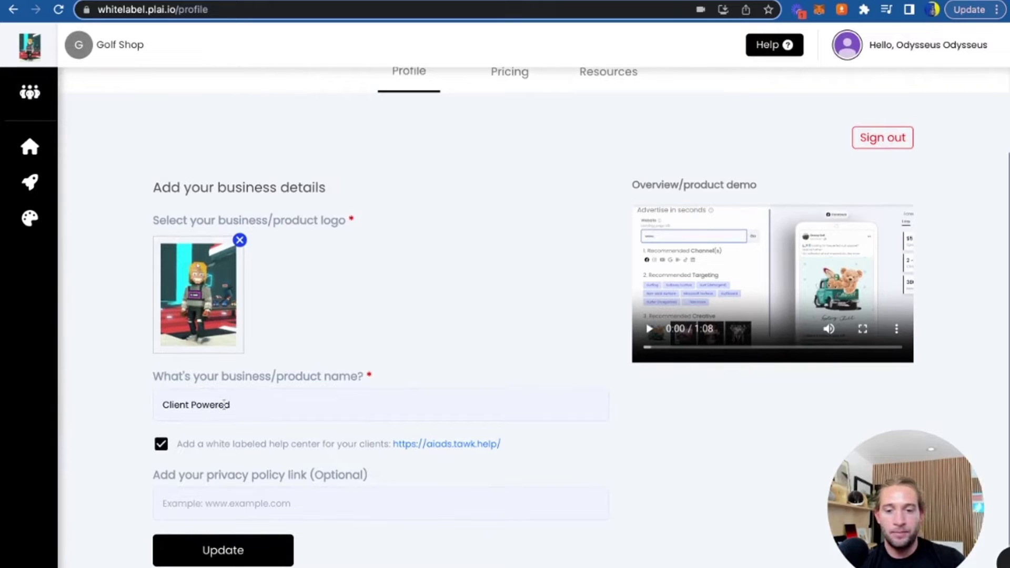
left_click(427, 454)
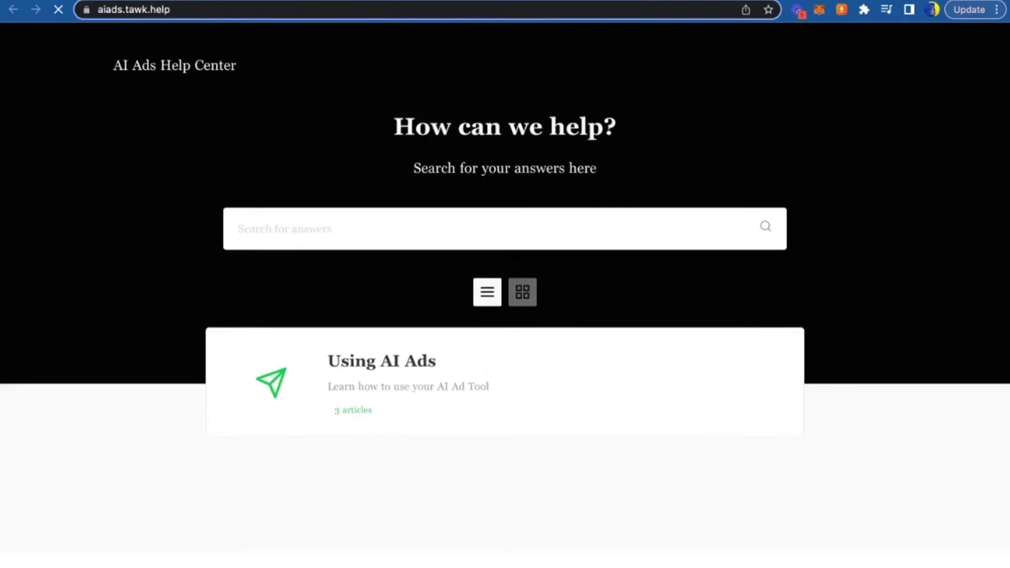
left_click(131, 25)
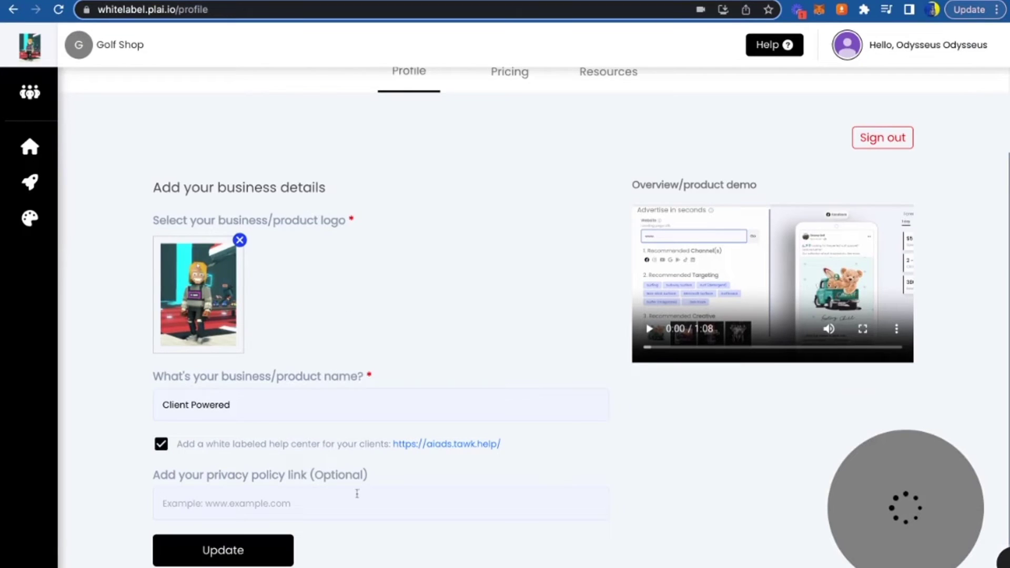
left_click(762, 47)
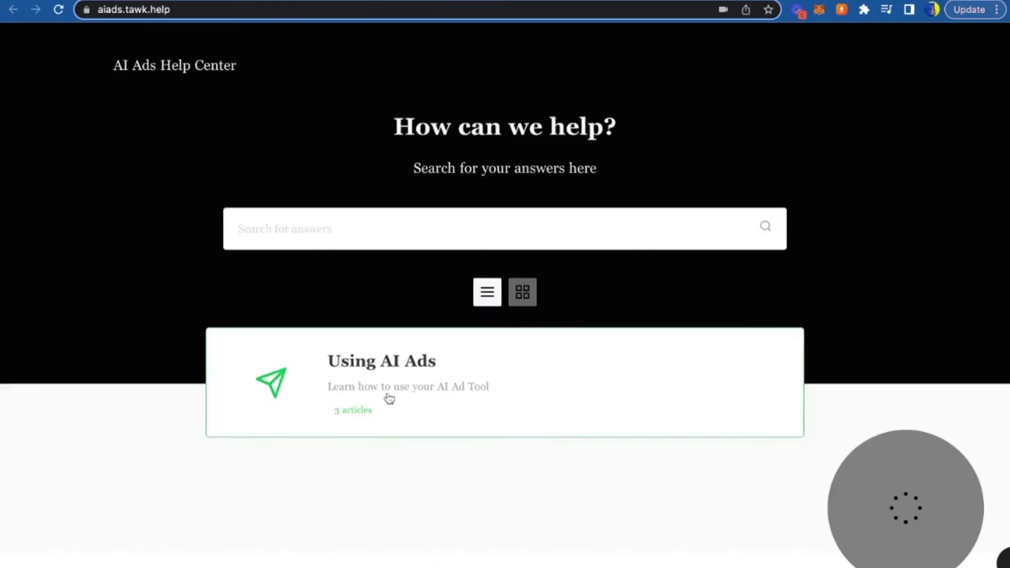
left_click(376, 373)
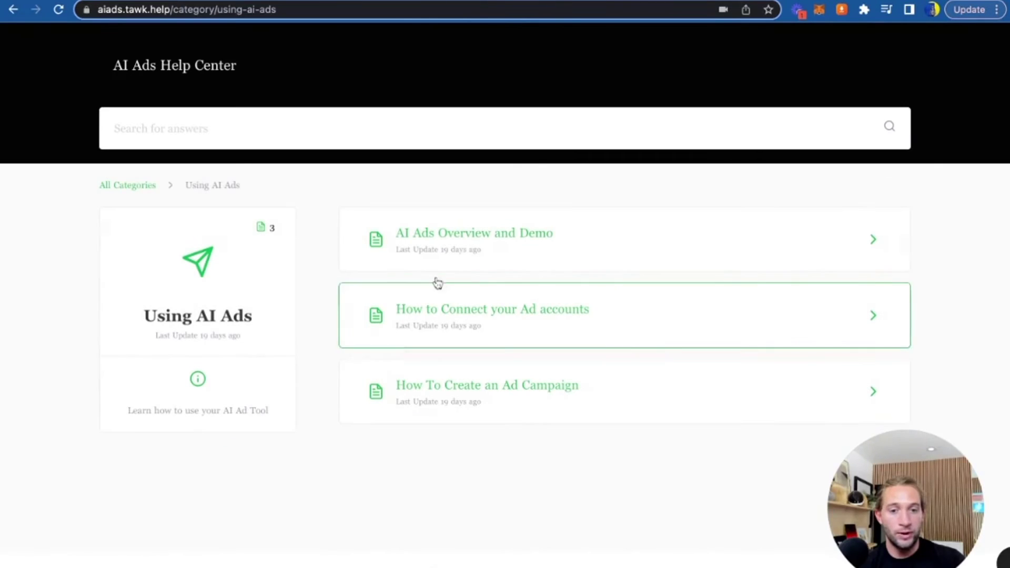
left_click(472, 248)
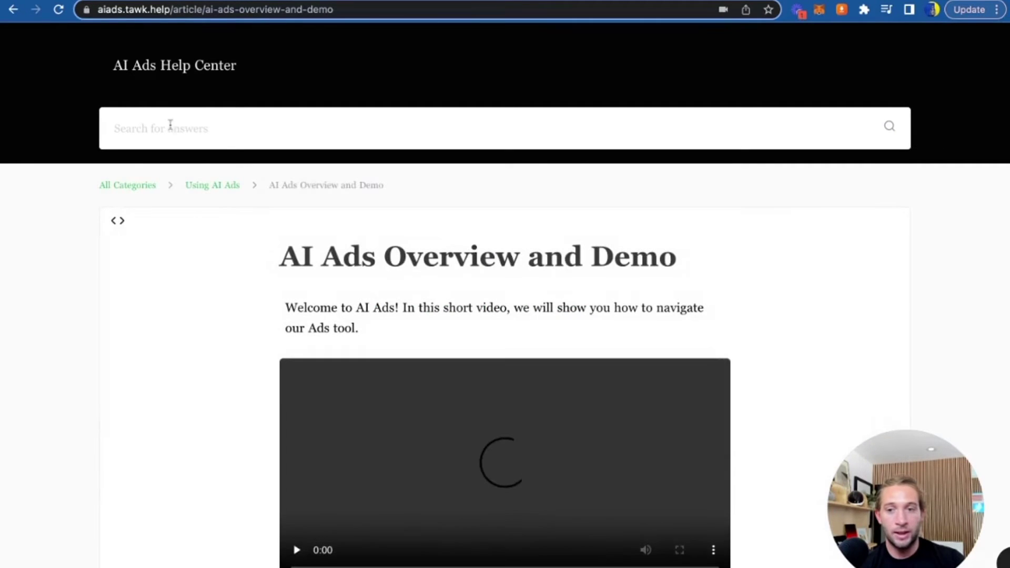
left_click(13, 10)
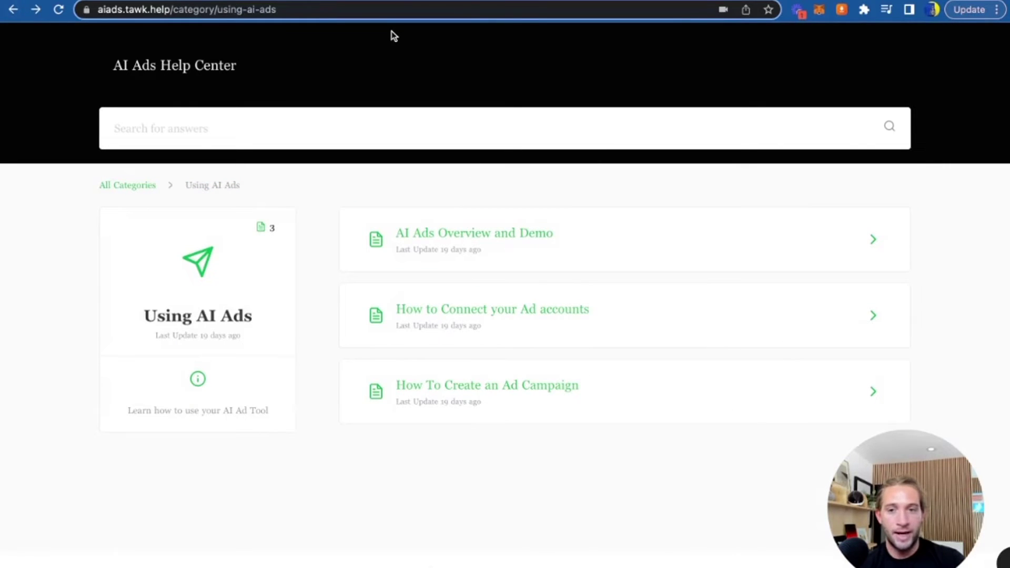
key("ctrl+Tab")
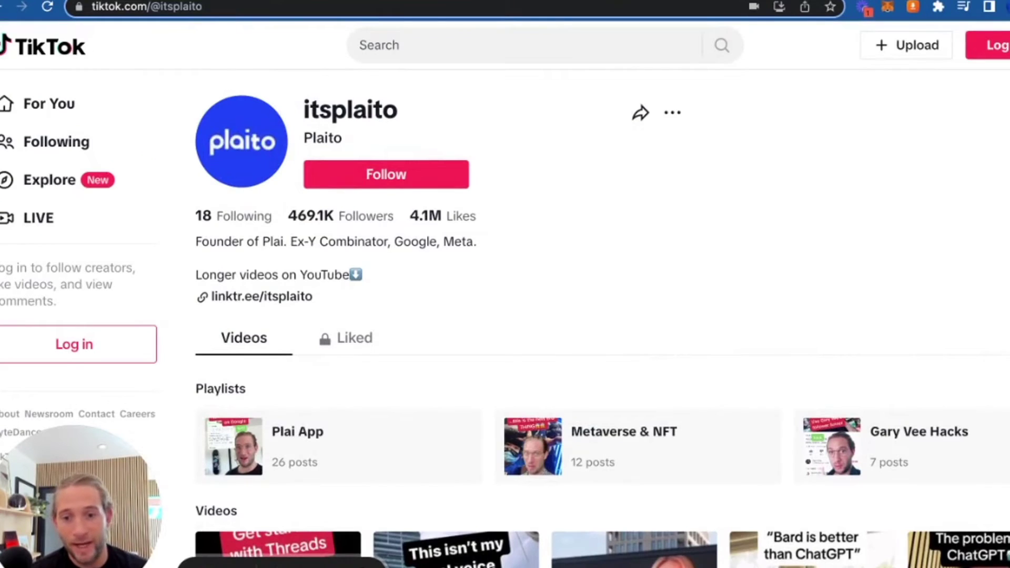
scroll(543, 322, "down", 1)
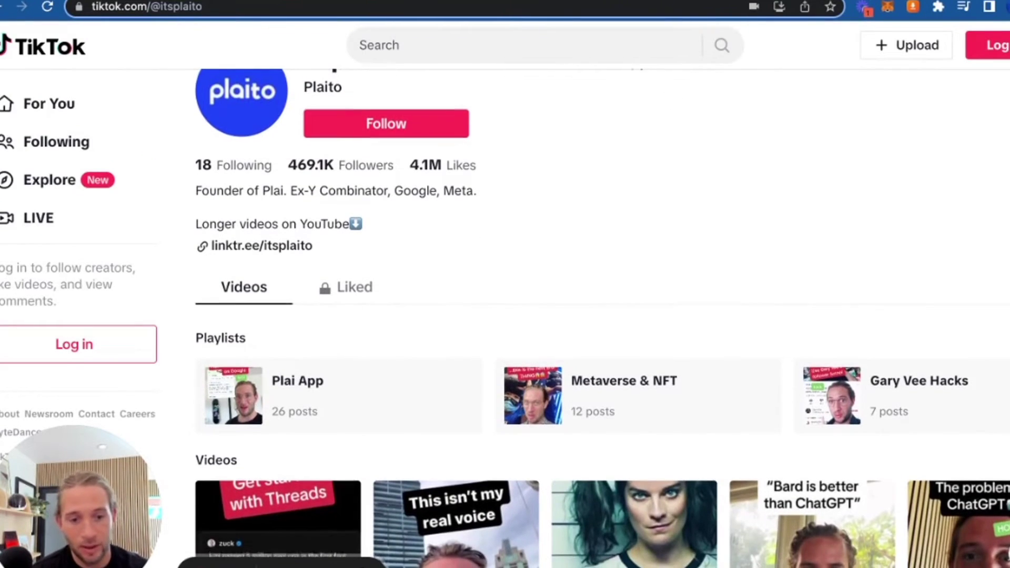
scroll(543, 322, "down", 6)
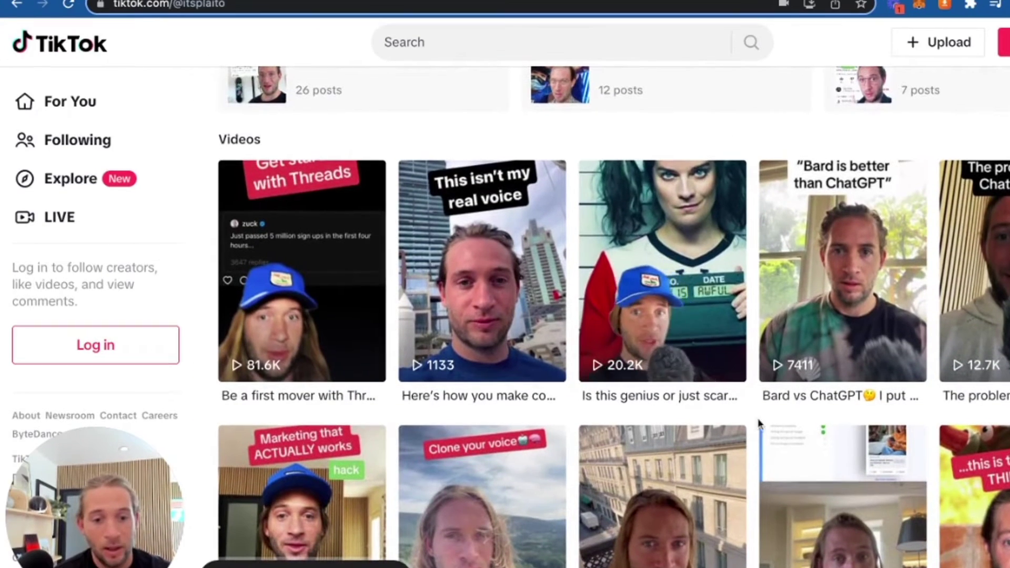
scroll(729, 422, "down", 3)
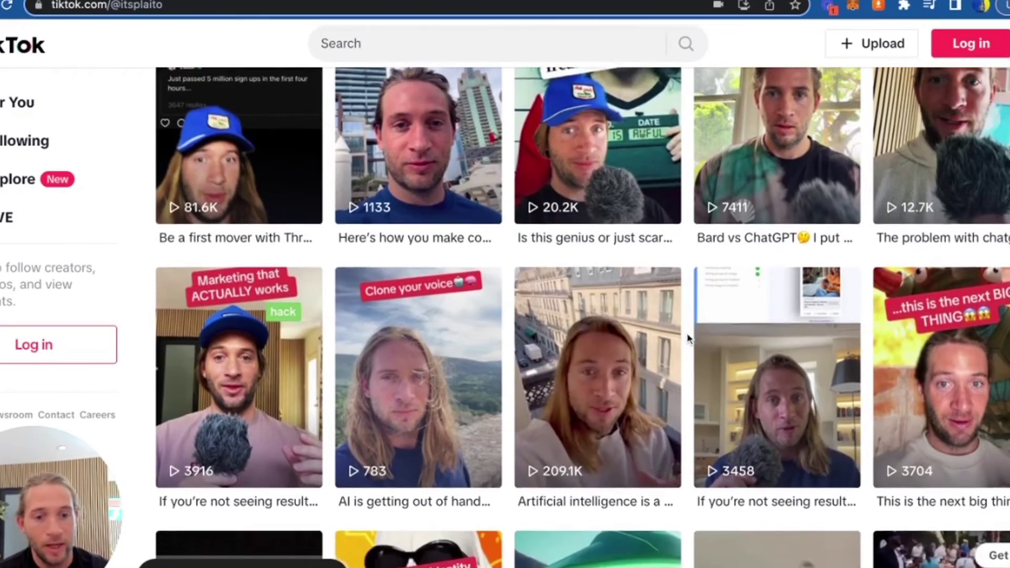
scroll(688, 338, "down", 9)
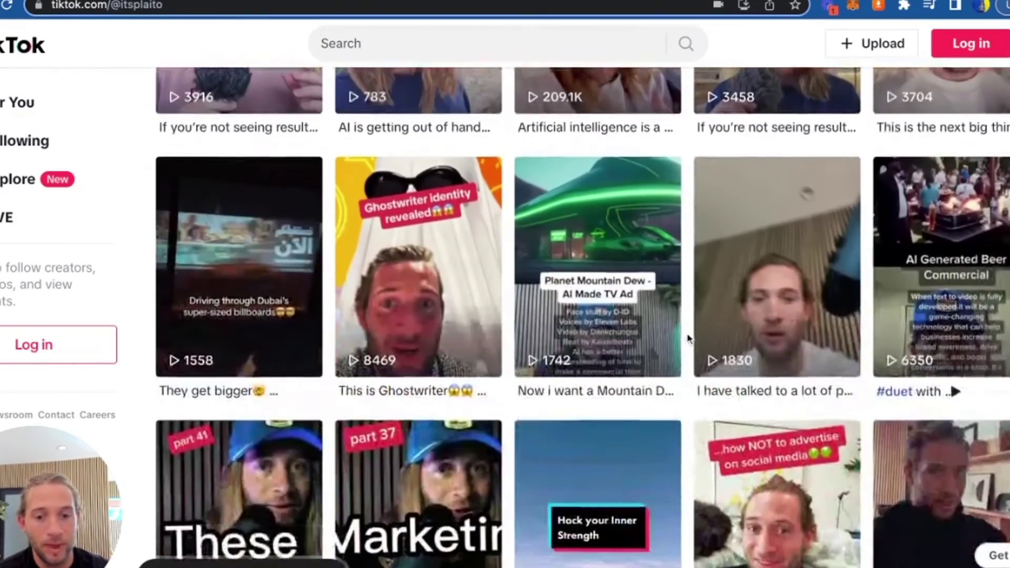
scroll(582, 315, "down", 3)
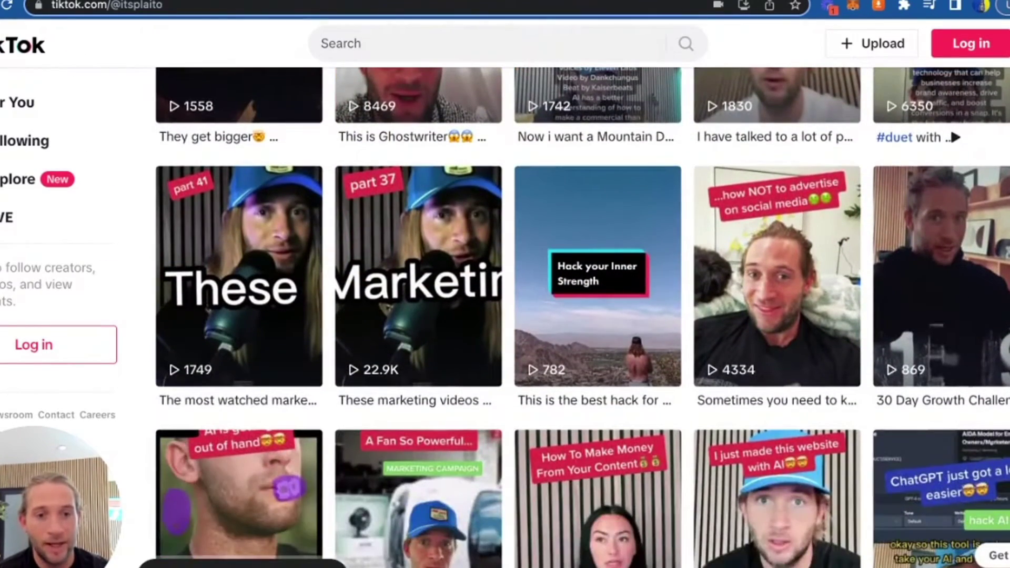
scroll(769, 403, "up", 12)
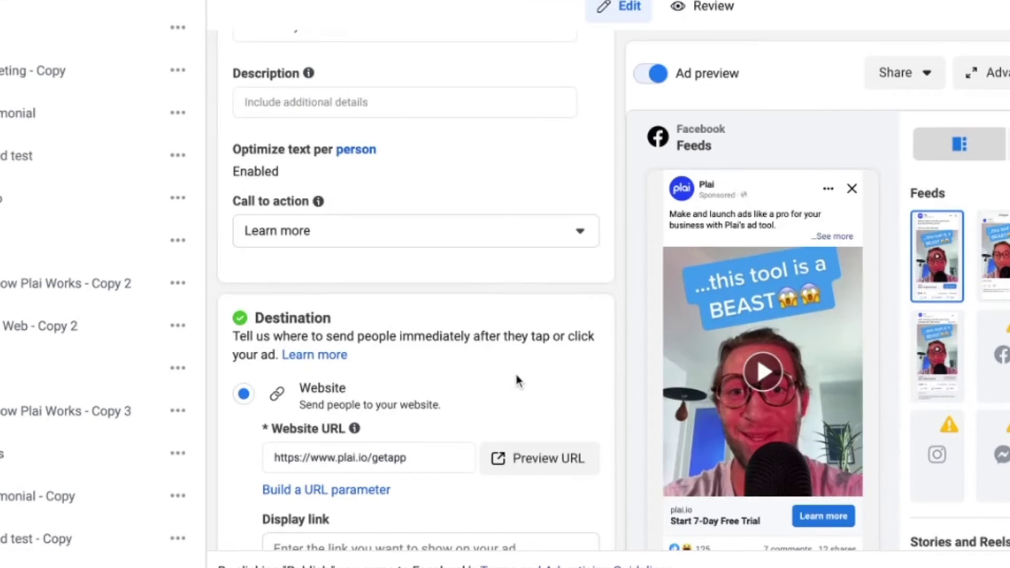
scroll(514, 371, "down", 3)
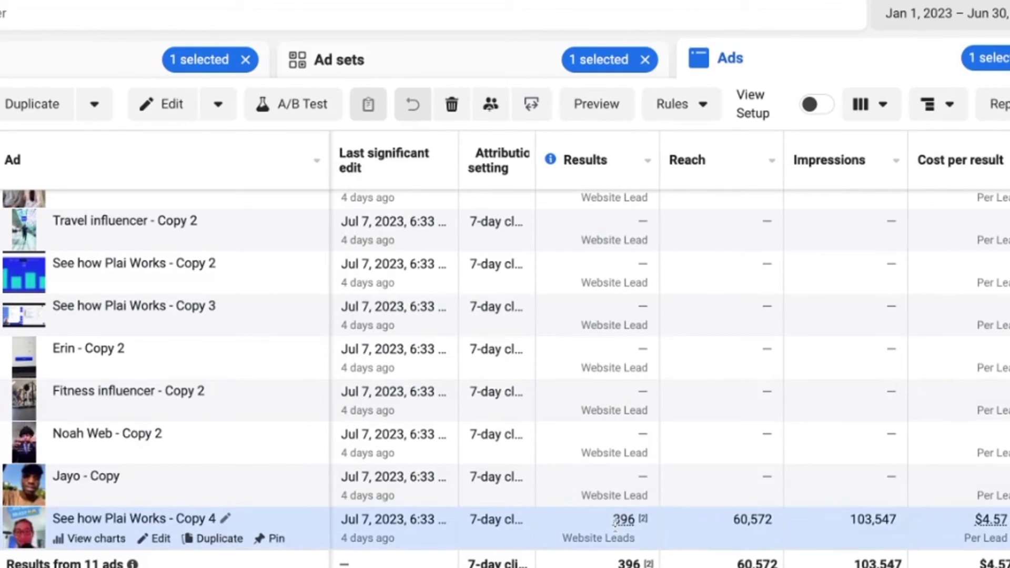
Scroll the 'See how Plai Works - Copy 4' ad editor down and expand its Primary text field
mouse_move(615, 522)
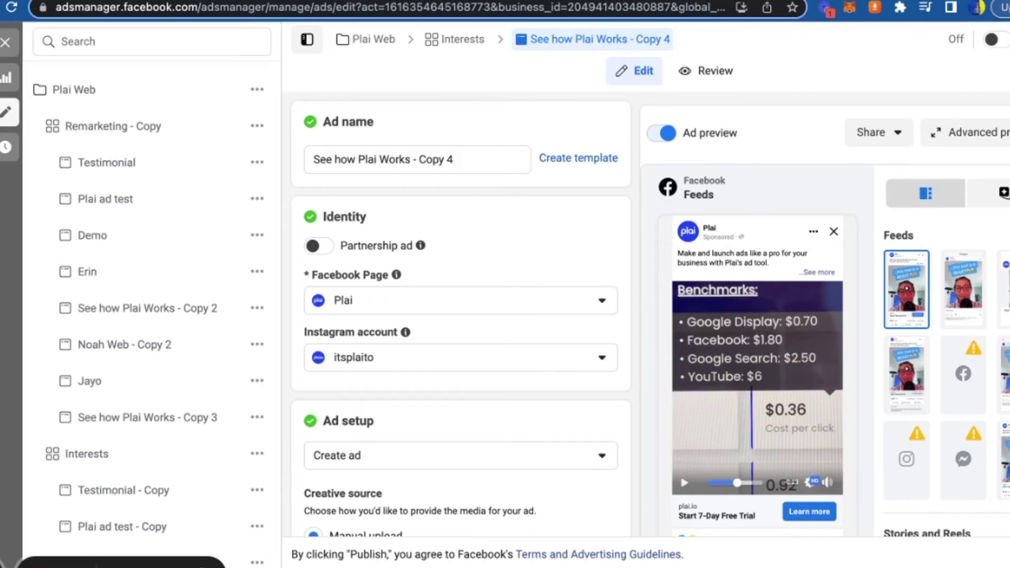
scroll(461, 316, "down", 10)
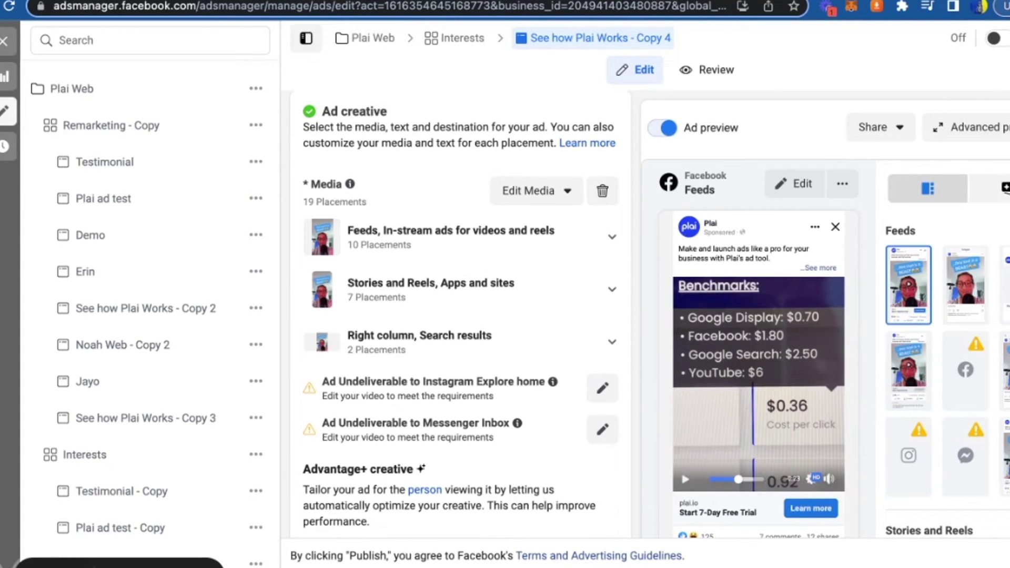
scroll(498, 478, "down", 7)
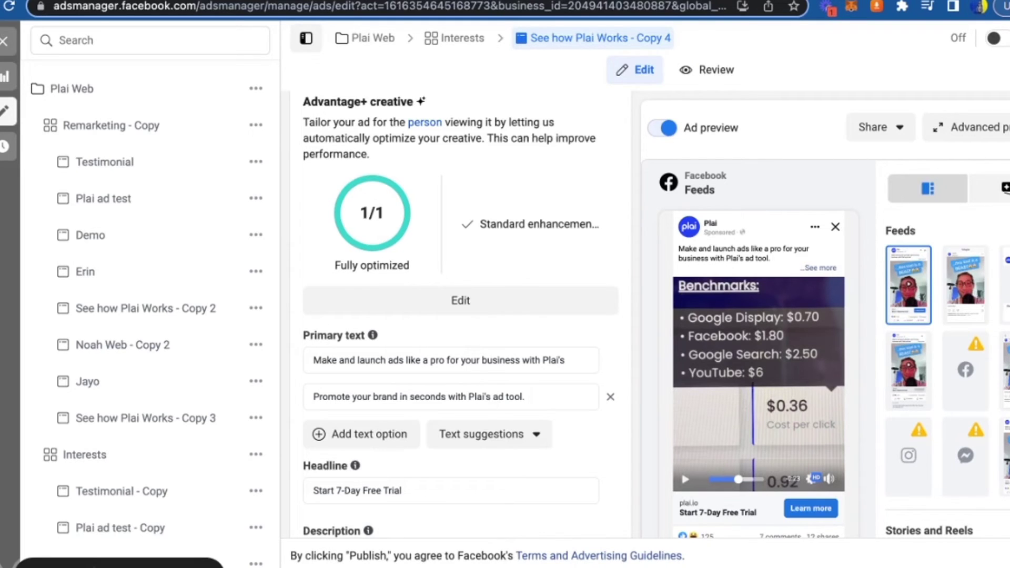
left_click(457, 368)
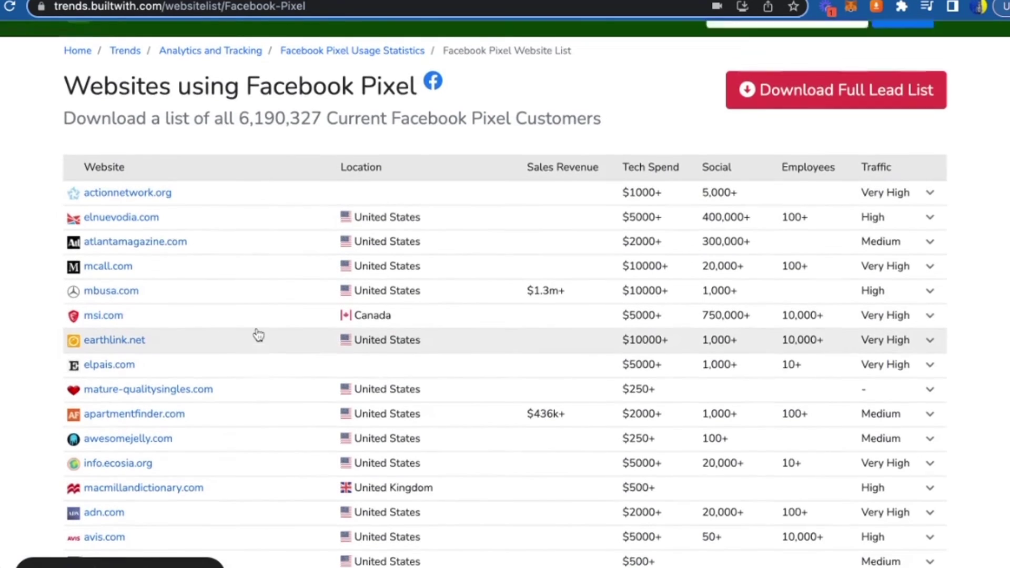
Expand the atomtickets.com row and review its contacts, Page Rank 425,193 and website details
scroll(258, 335, "up", 2)
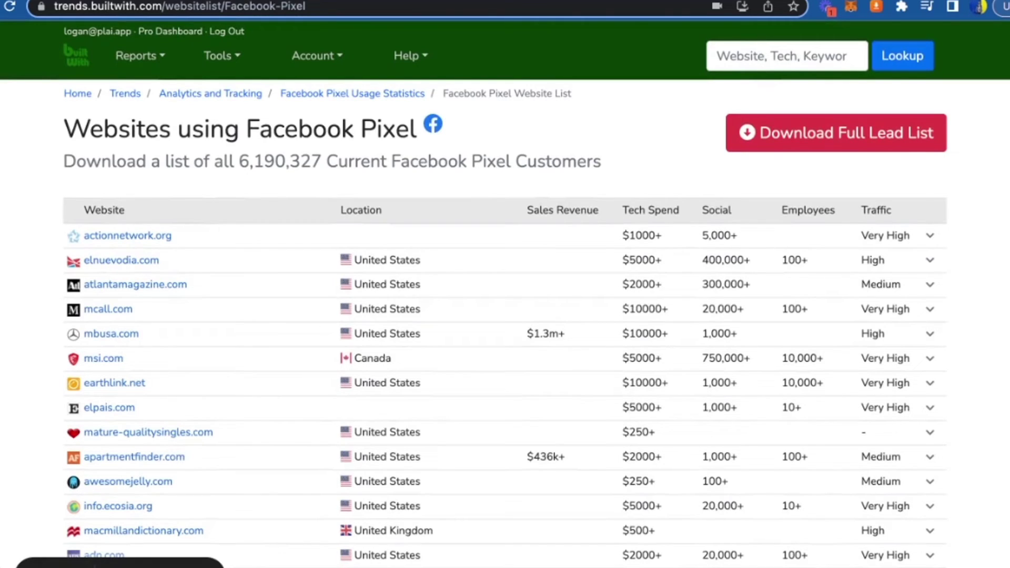
scroll(458, 356, "down", 7)
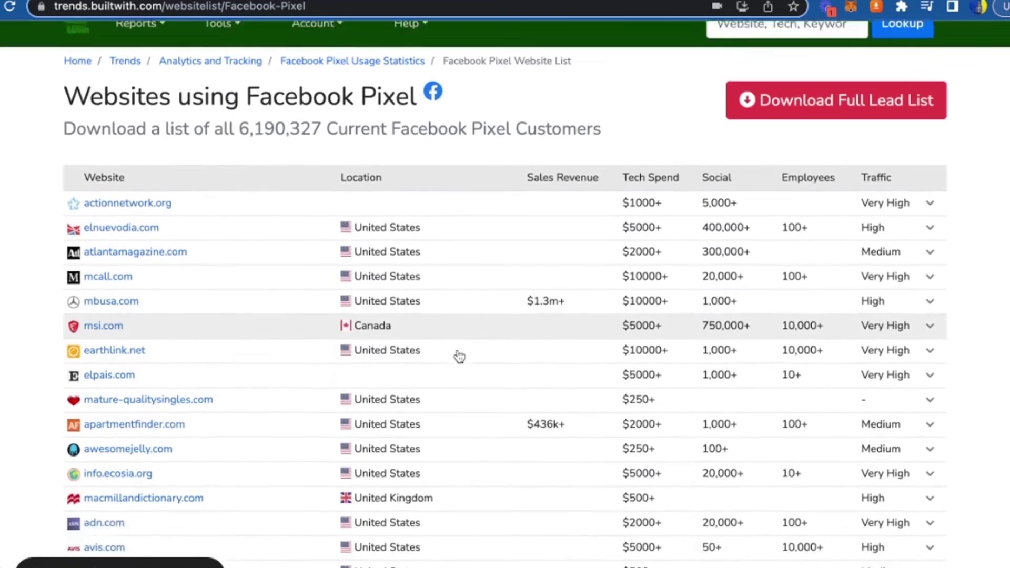
scroll(459, 356, "down", 3)
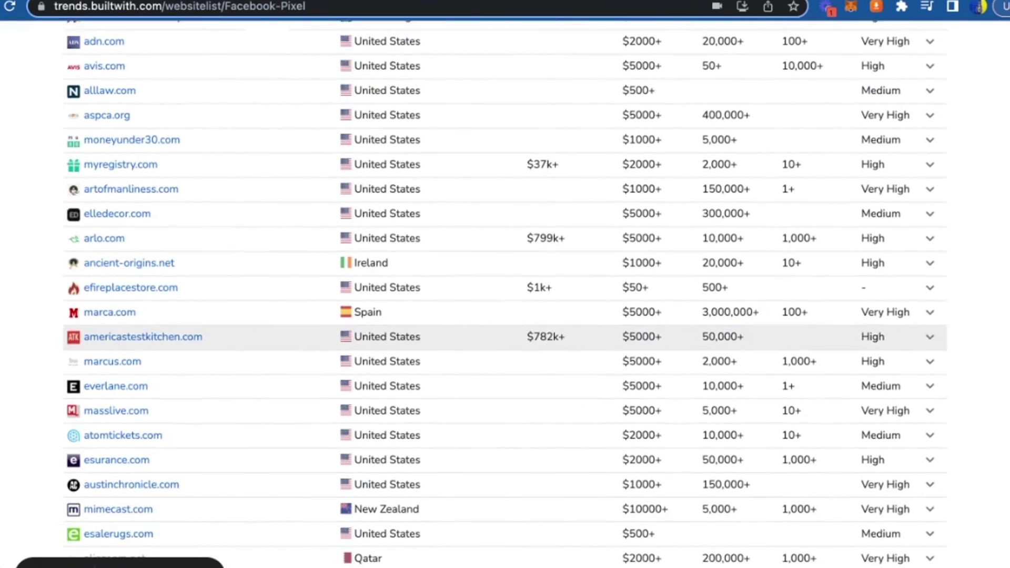
left_click(140, 445)
scroll(659, 442, "down", 5)
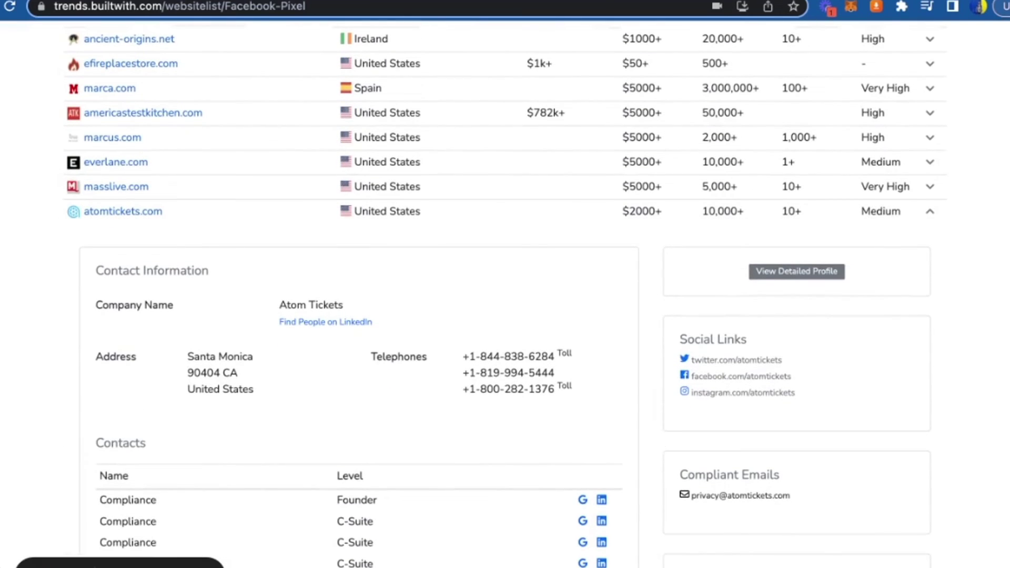
scroll(505, 294, "down", 1)
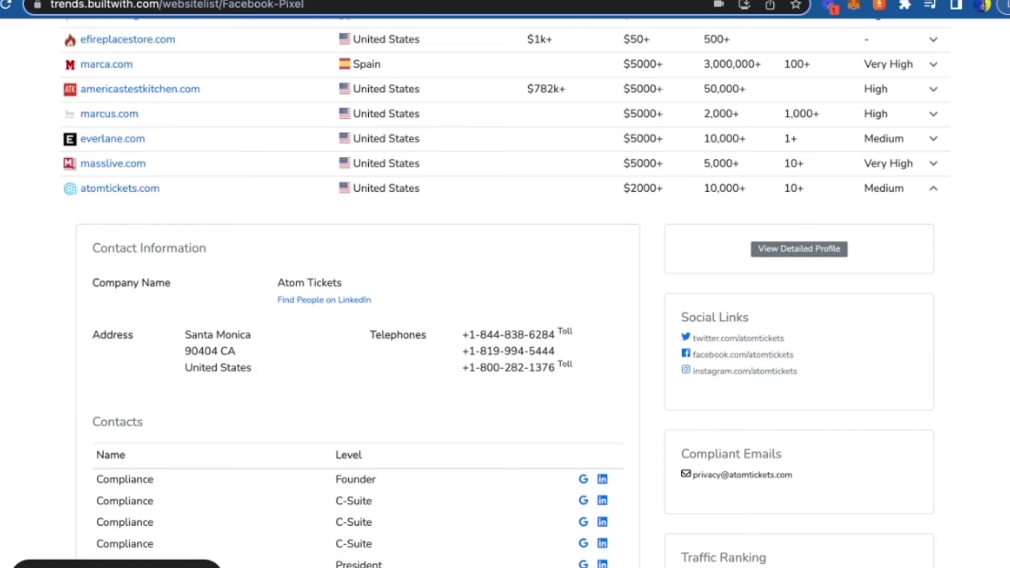
scroll(505, 284, "down", 10)
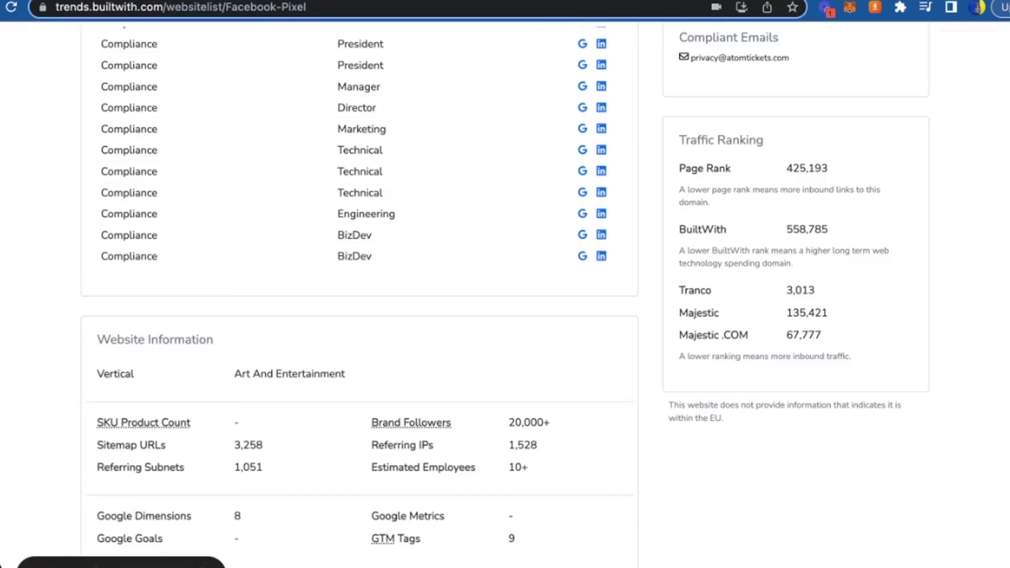
Check the Facebook ad being edited, then return to the atomtickets.com lead in BuiltWith
key("ctrl+Tab")
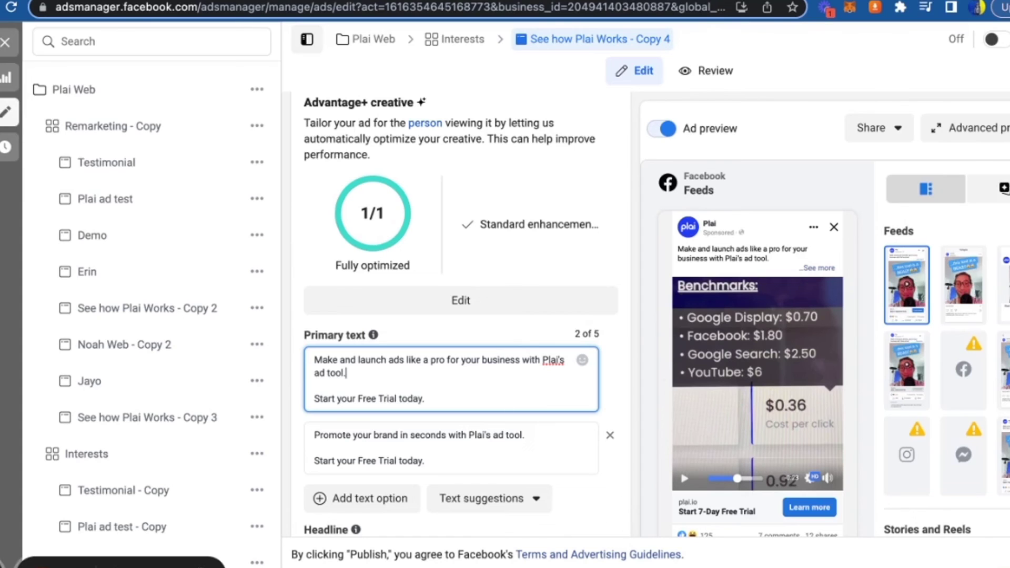
key("ctrl+shift+Tab")
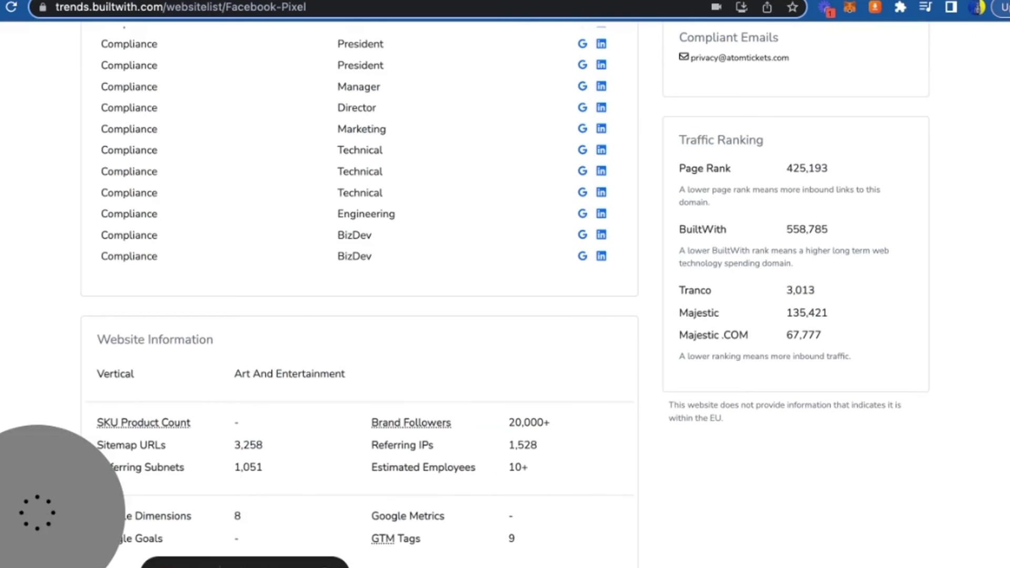